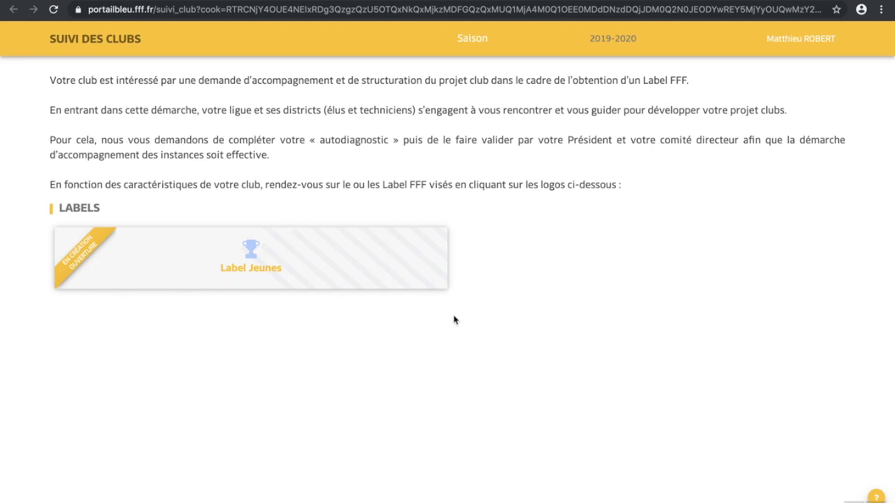
- Start the Label Jeunes autodiagnostic and register the club project referent and the youth technical referent by their licence numbers
{"action": "left_click", "coordinate": [305, 279]}
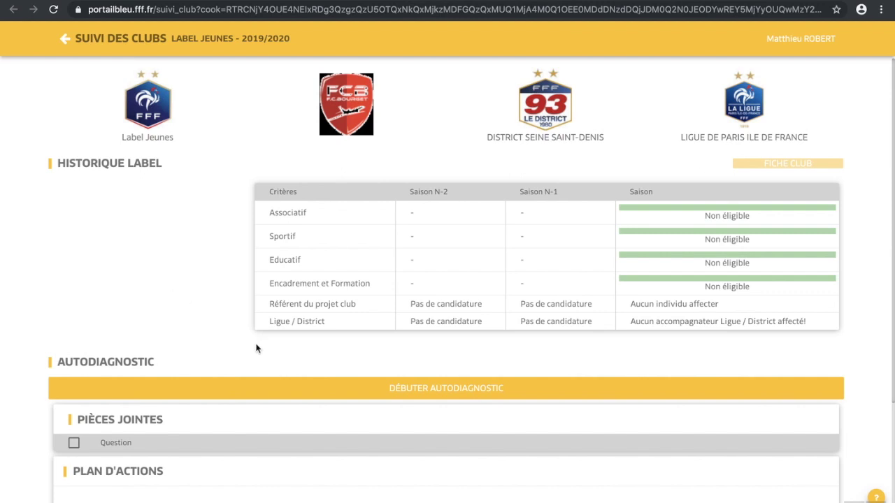
{"action": "left_click", "coordinate": [501, 395]}
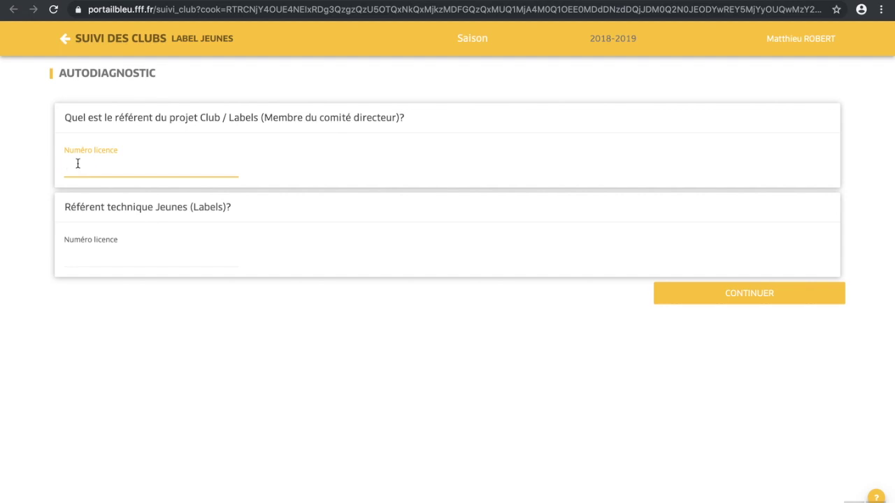
{"action": "key", "text": "super+v"}
{"action": "left_click", "coordinate": [213, 256]}
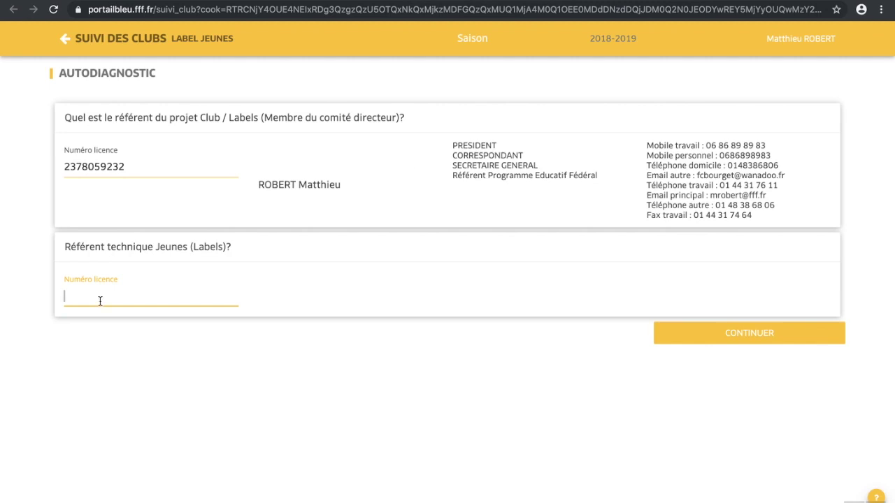
{"action": "key", "text": "ctrl+v"}
{"action": "left_click", "coordinate": [714, 343]}
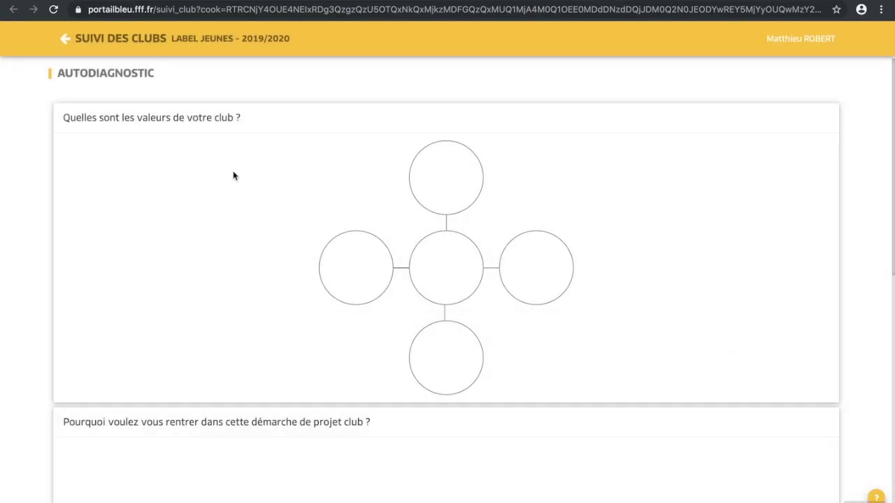
- Fill in the club values diagram with Passion, Engagement in the centre, Tolérance, Solidarité and Respect
{"action": "scroll", "coordinate": [234, 177], "scroll_direction": "down", "scroll_amount": 1}
{"action": "scroll", "coordinate": [234, 176], "scroll_direction": "up", "scroll_amount": 1}
{"action": "left_click", "coordinate": [451, 186]}
{"action": "type", "text": "Passion"}
{"action": "left_click", "coordinate": [439, 273]}
{"action": "type", "text": "Engagement"}
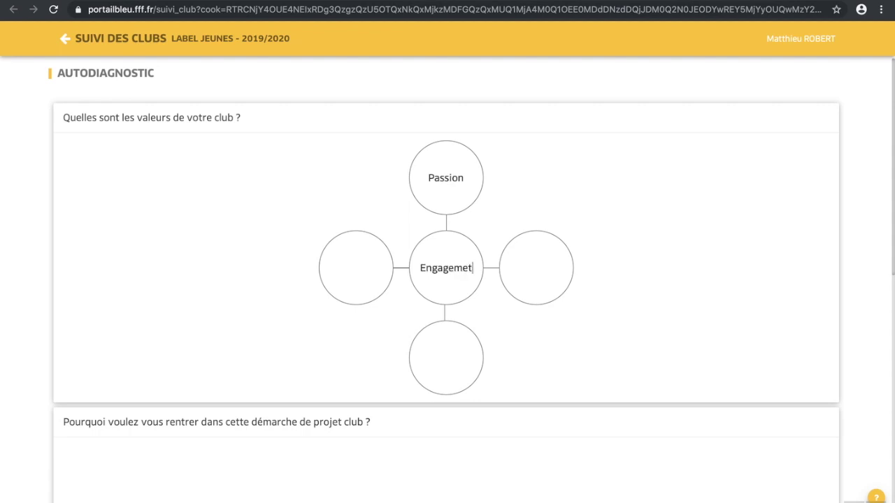
{"action": "left_click", "coordinate": [345, 260]}
{"action": "type", "text": "Tolérance"}
{"action": "left_click", "coordinate": [529, 274]}
{"action": "type", "text": "Solidari"}
{"action": "type", "text": "té"}
{"action": "type", "text": "Respect"}
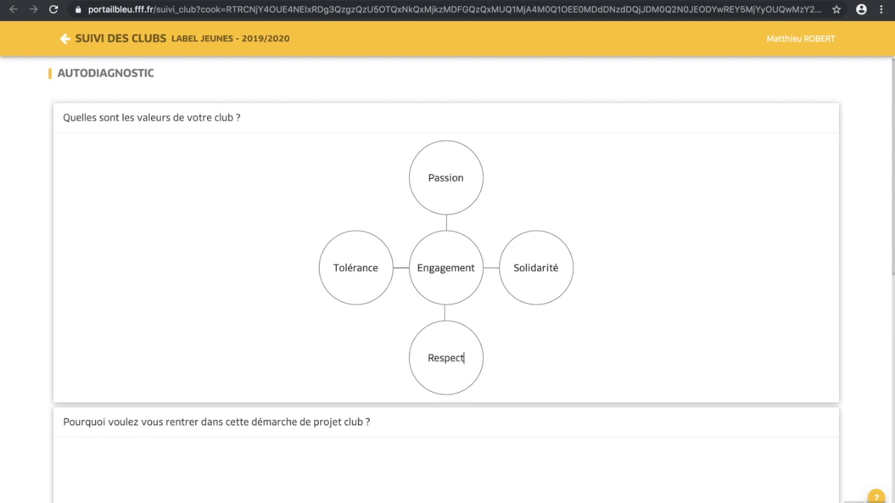
- Examine the open questions on the club's motivation and three-season vision, and the four project sections below them
{"action": "scroll", "coordinate": [562, 329], "scroll_direction": "down", "scroll_amount": 1}
{"action": "left_click", "coordinate": [196, 359]}
{"action": "scroll", "coordinate": [198, 362], "scroll_direction": "up", "scroll_amount": 1}
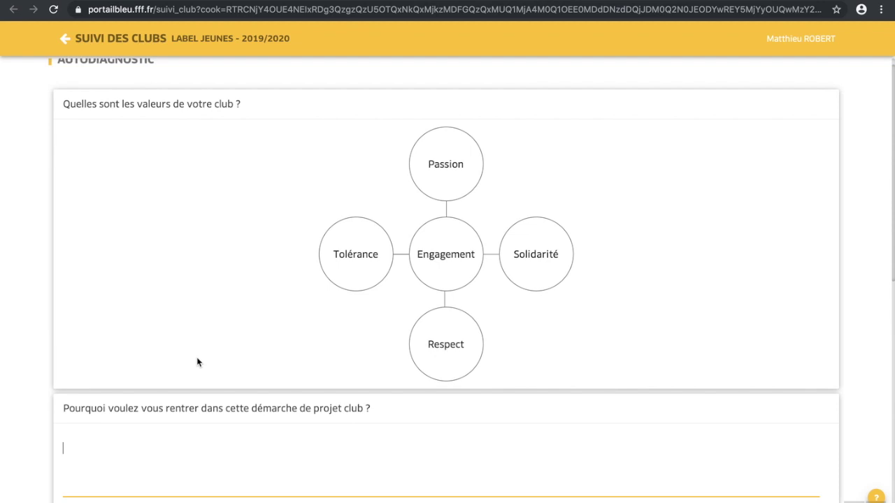
{"action": "scroll", "coordinate": [197, 362], "scroll_direction": "down", "scroll_amount": 1}
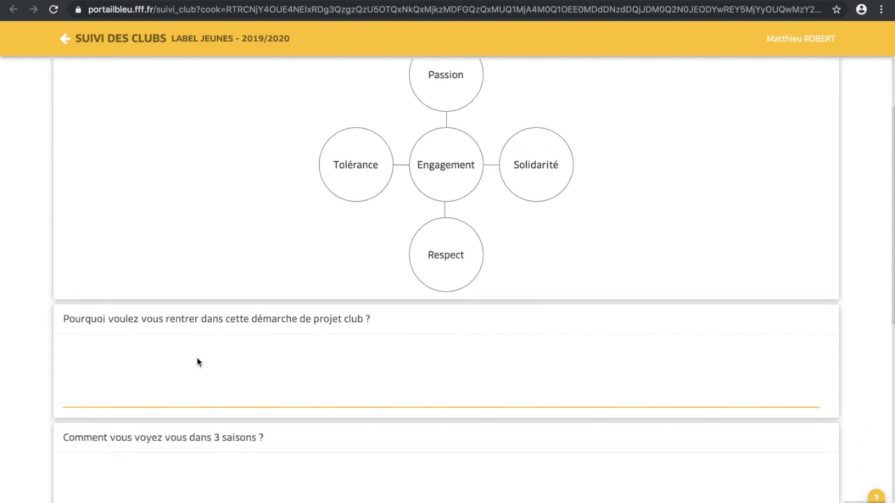
{"action": "scroll", "coordinate": [102, 358], "scroll_direction": "down", "scroll_amount": 1}
{"action": "left_click", "coordinate": [114, 363]}
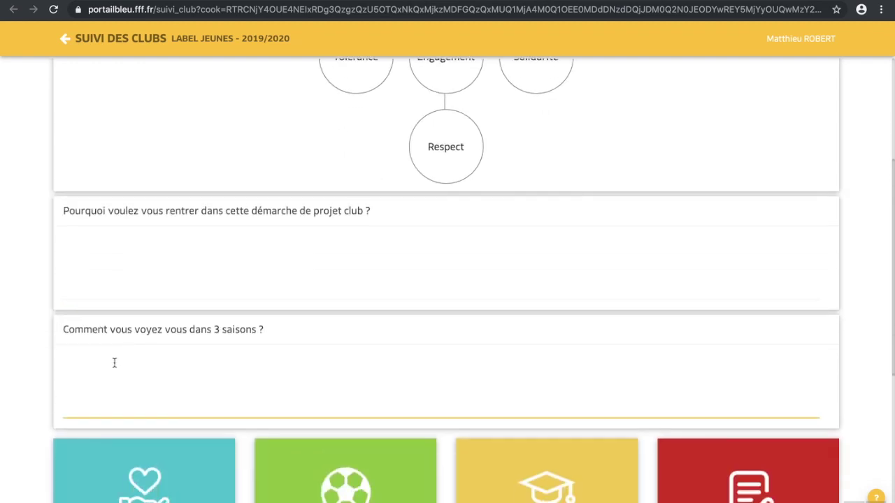
{"action": "scroll", "coordinate": [208, 363], "scroll_direction": "down", "scroll_amount": 1}
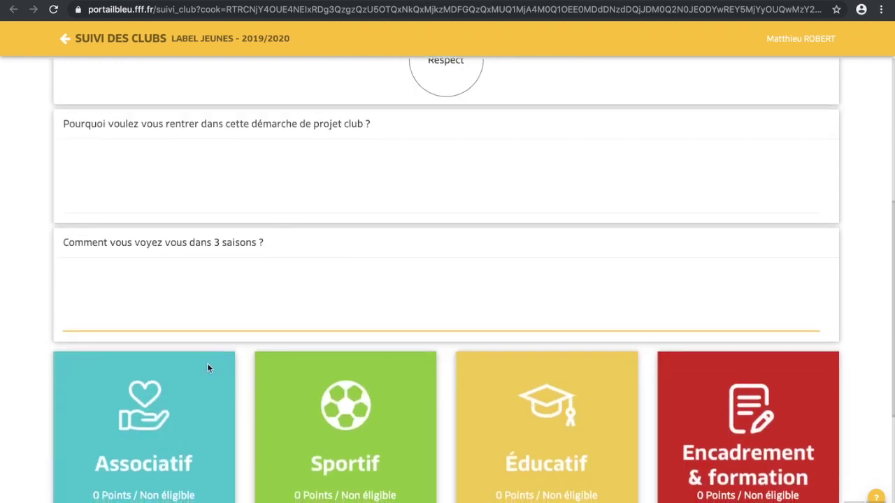
{"action": "scroll", "coordinate": [230, 290], "scroll_direction": "down", "scroll_amount": 2}
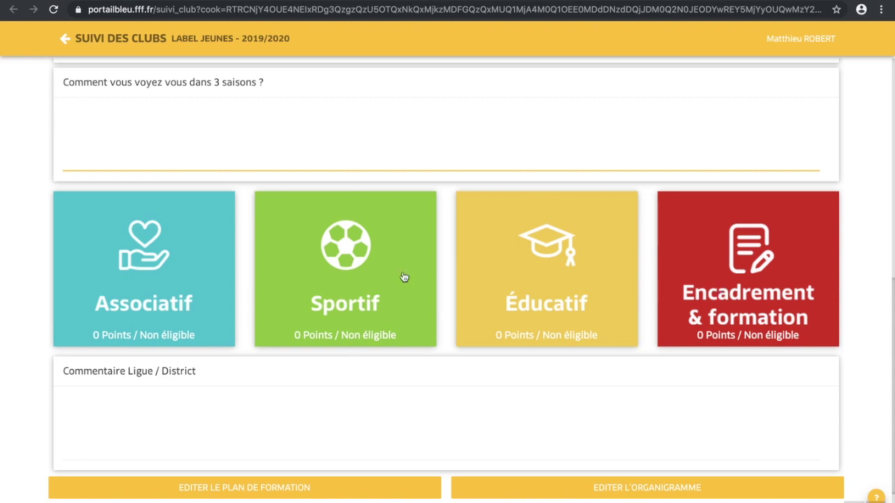
- Open the Associatif section and examine its criteria and the table of strengths and points to improve for each family
{"action": "left_click", "coordinate": [166, 279]}
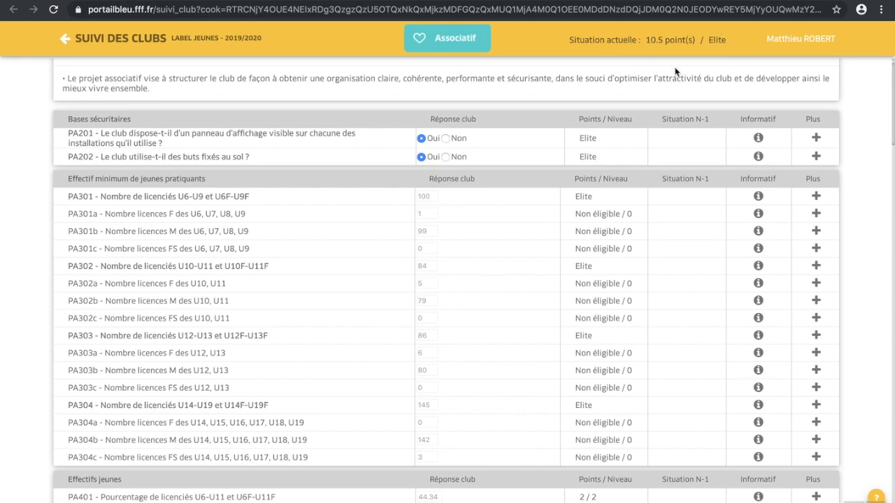
{"action": "scroll", "coordinate": [546, 198], "scroll_direction": "down", "scroll_amount": 4}
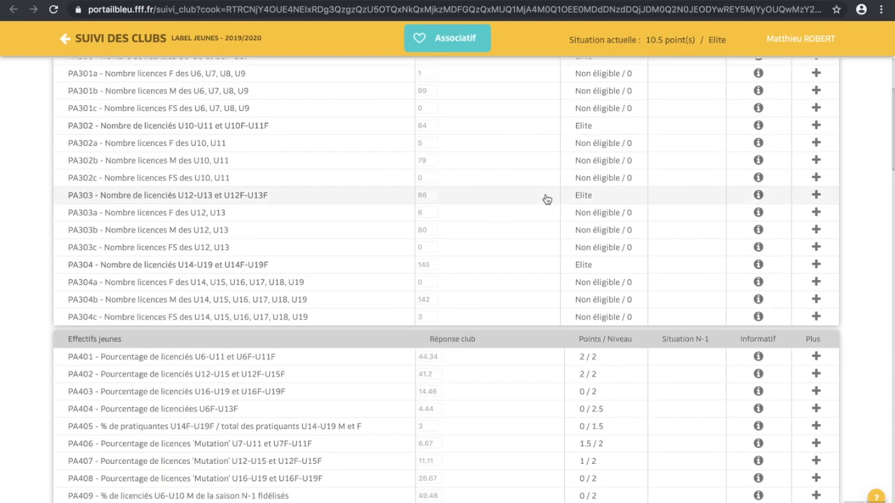
{"action": "scroll", "coordinate": [547, 199], "scroll_direction": "down", "scroll_amount": 8}
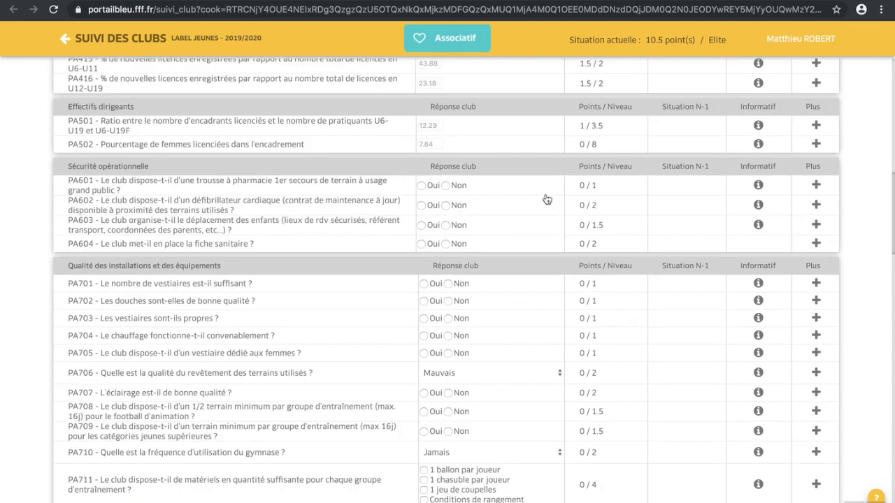
{"action": "scroll", "coordinate": [546, 199], "scroll_direction": "down", "scroll_amount": 6}
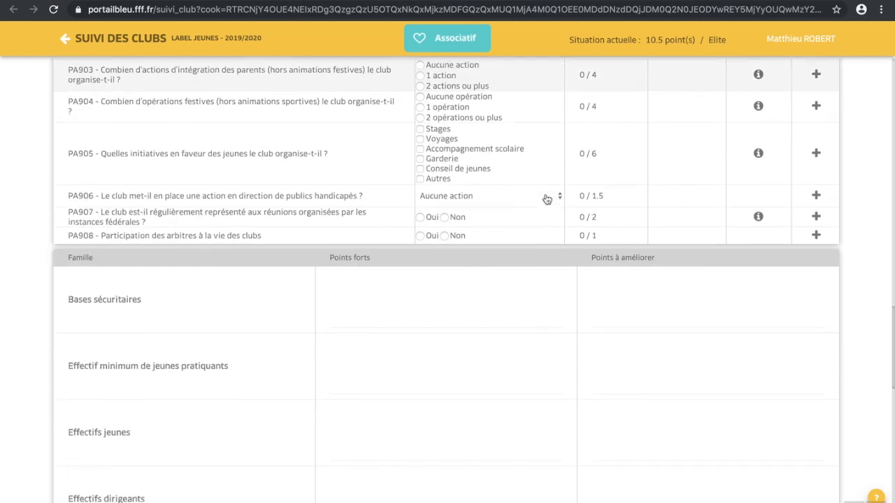
{"action": "left_click", "coordinate": [396, 291]}
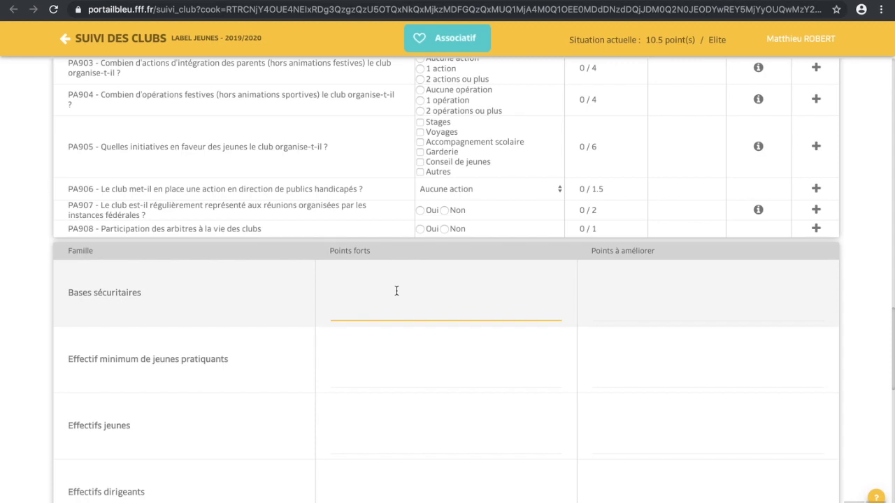
{"action": "left_click", "coordinate": [605, 284]}
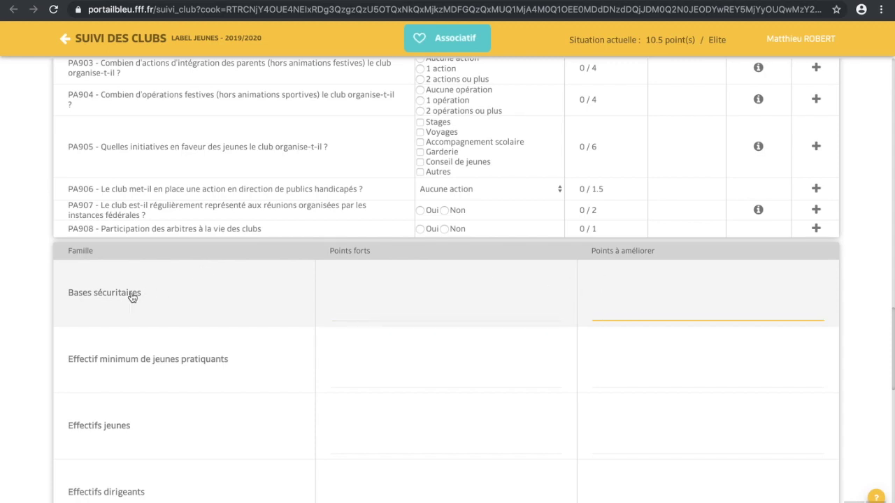
{"action": "scroll", "coordinate": [120, 363], "scroll_direction": "down", "scroll_amount": 6}
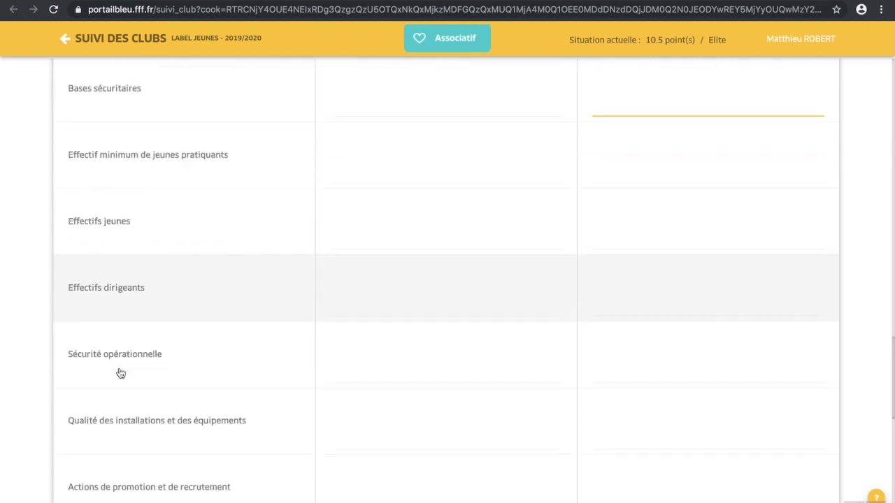
- Examine the Synthèse Associatif charts and the club and Ligue / District comment areas, then return to the Effectifs jeunes criteria
{"action": "scroll", "coordinate": [119, 373], "scroll_direction": "down", "scroll_amount": 3}
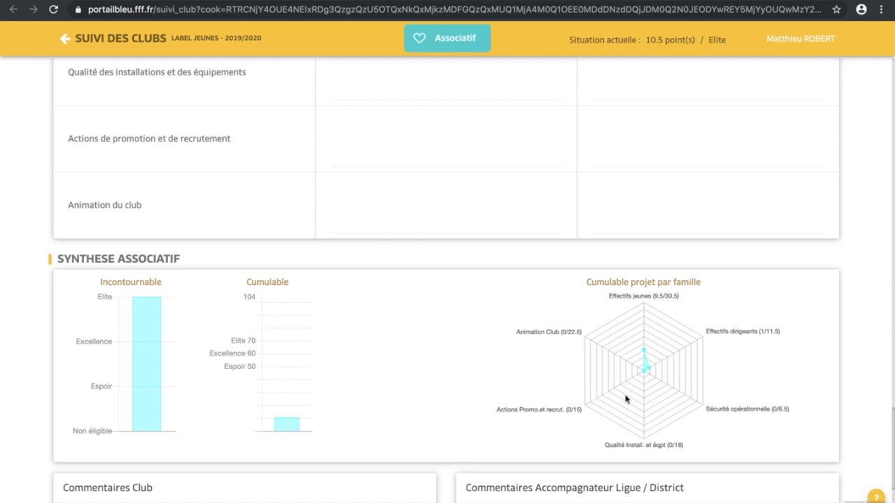
{"action": "scroll", "coordinate": [630, 407], "scroll_direction": "down", "scroll_amount": 2}
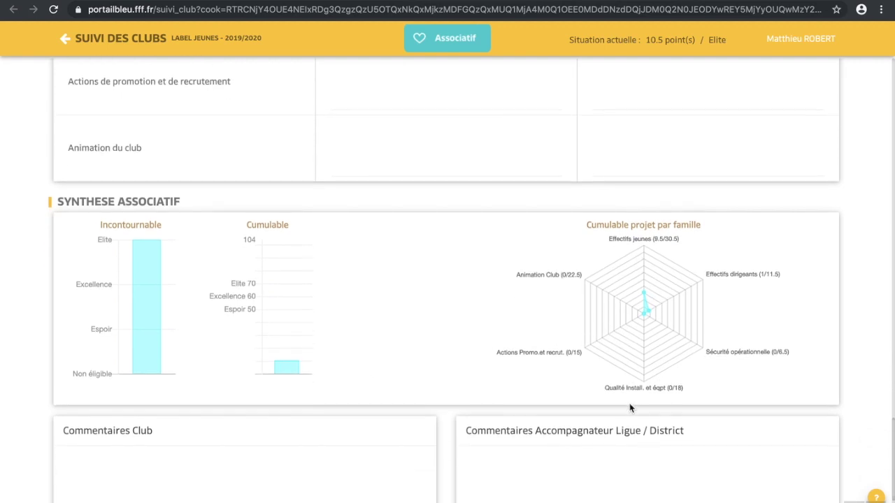
{"action": "scroll", "coordinate": [630, 408], "scroll_direction": "down", "scroll_amount": 1}
{"action": "scroll", "coordinate": [631, 408], "scroll_direction": "up", "scroll_amount": 3}
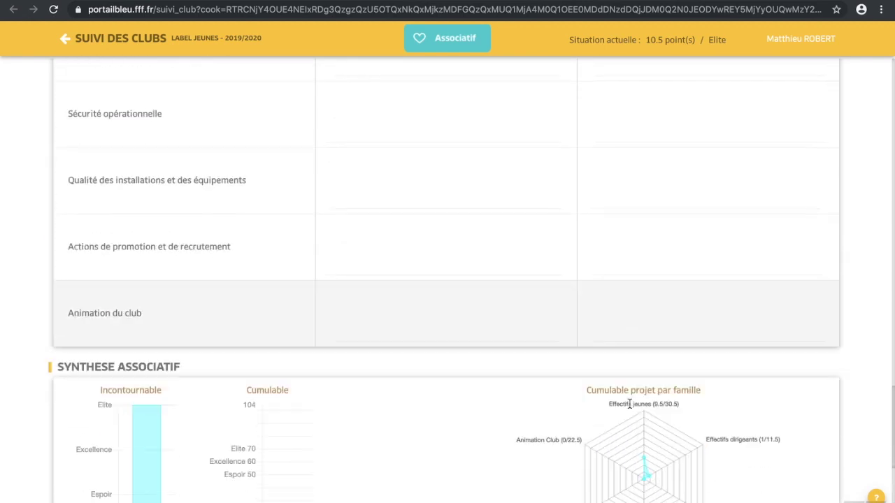
{"action": "scroll", "coordinate": [629, 404], "scroll_direction": "down", "scroll_amount": 3}
{"action": "left_click", "coordinate": [234, 415]}
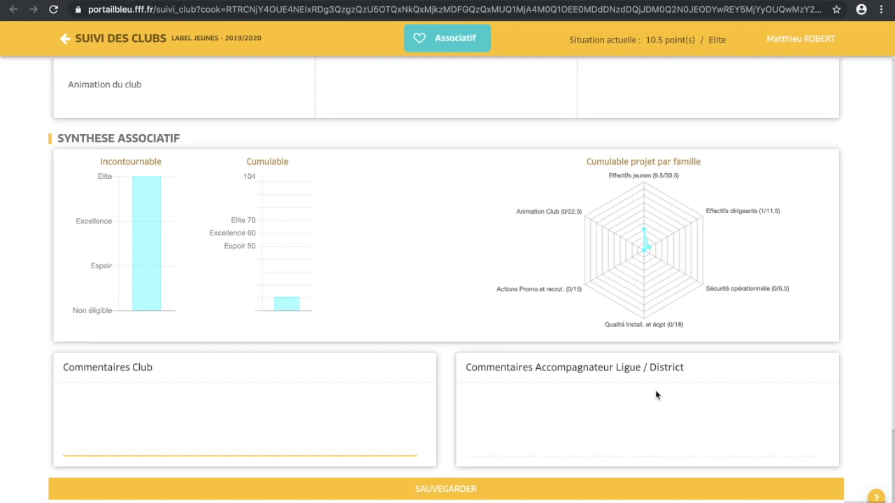
{"action": "scroll", "coordinate": [629, 378], "scroll_direction": "up", "scroll_amount": 15}
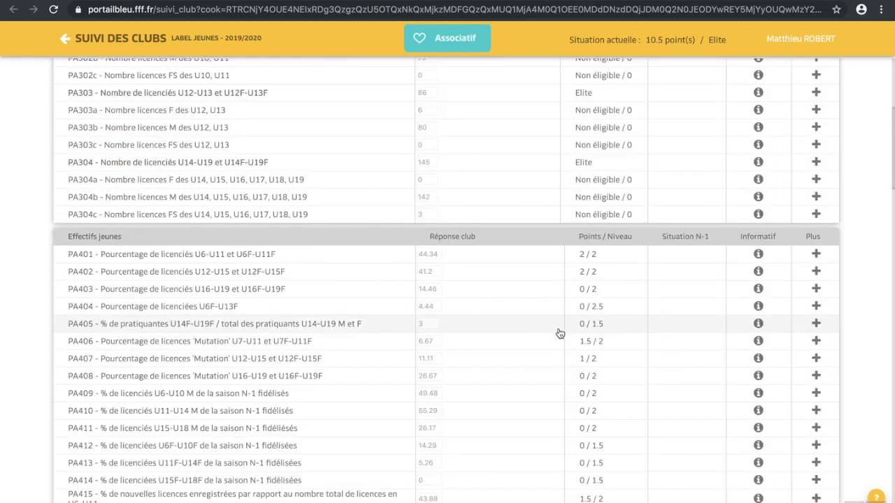
- Open the action plan and attachment window for criterion PA401 and examine the action, referent and season choices for a new action
{"action": "left_click", "coordinate": [816, 256]}
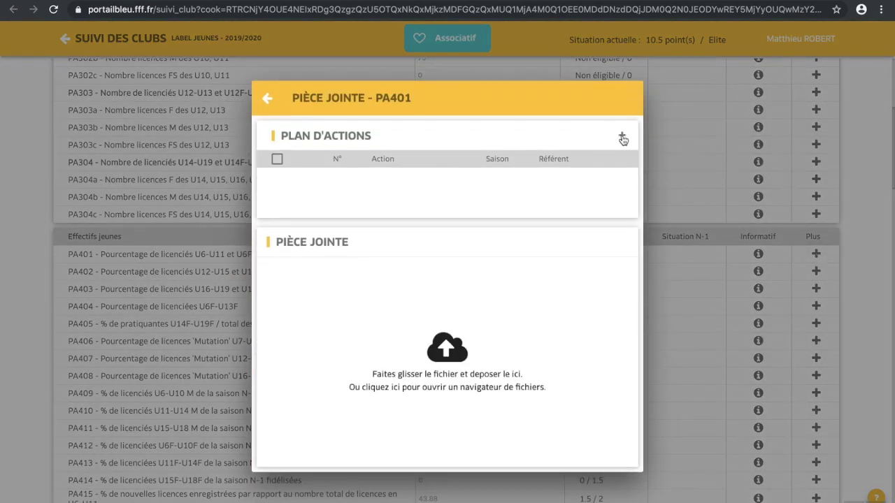
{"action": "left_click", "coordinate": [622, 139]}
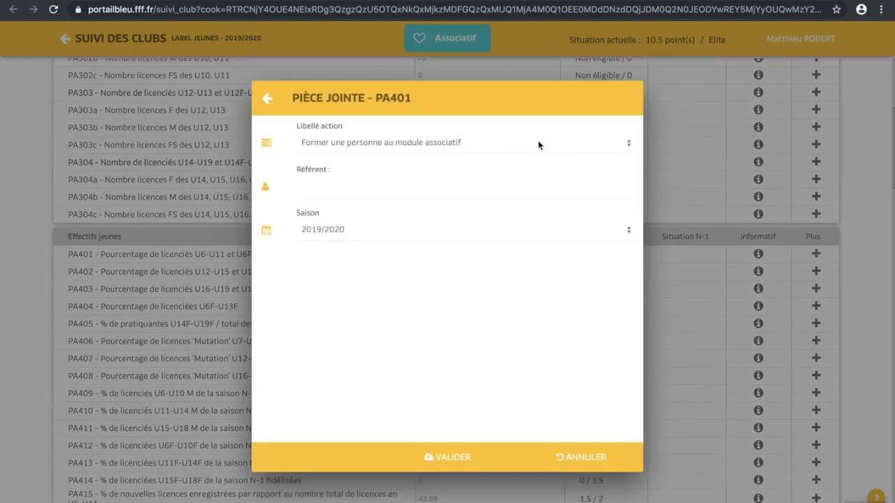
{"action": "left_click", "coordinate": [533, 144]}
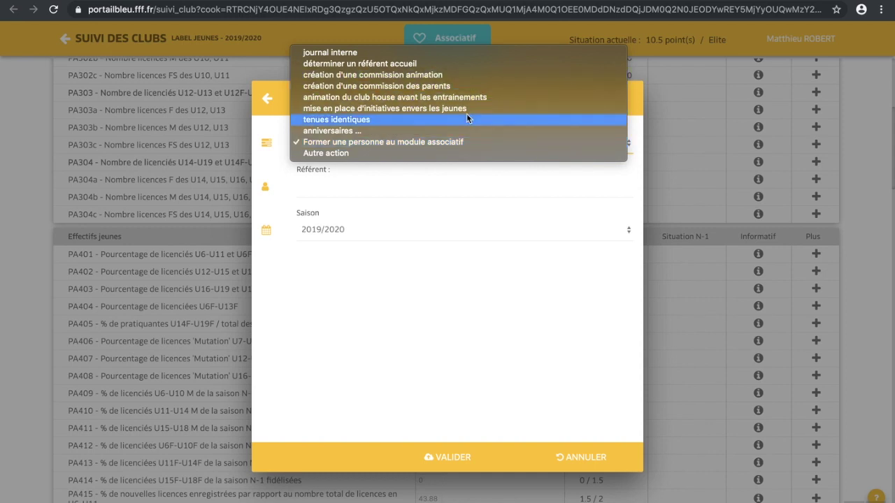
{"action": "left_click", "coordinate": [630, 149]}
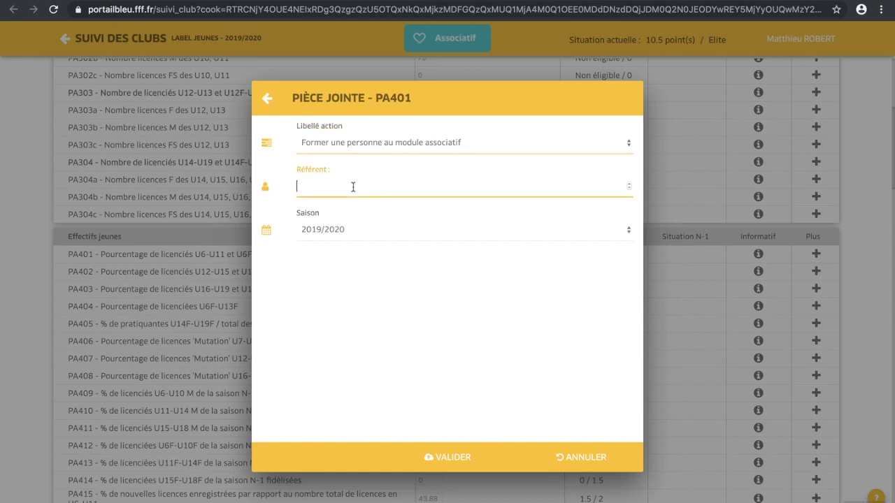
{"action": "left_click", "coordinate": [353, 233]}
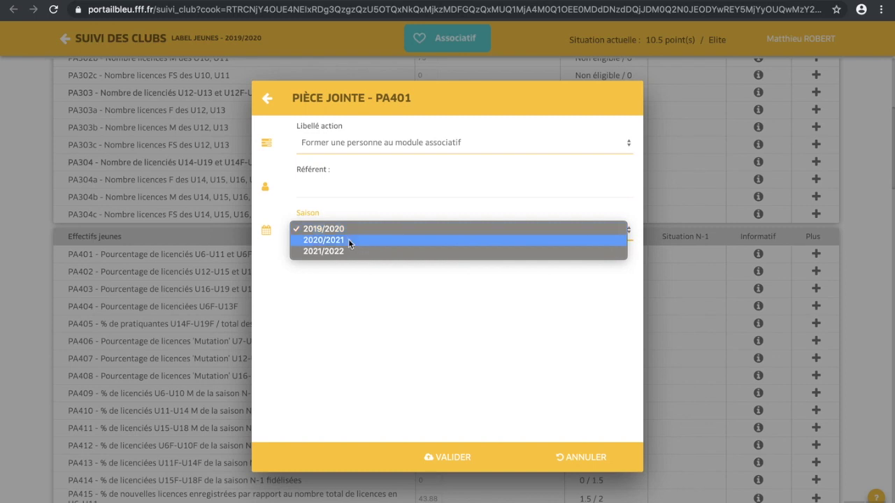
{"action": "left_click", "coordinate": [348, 239]}
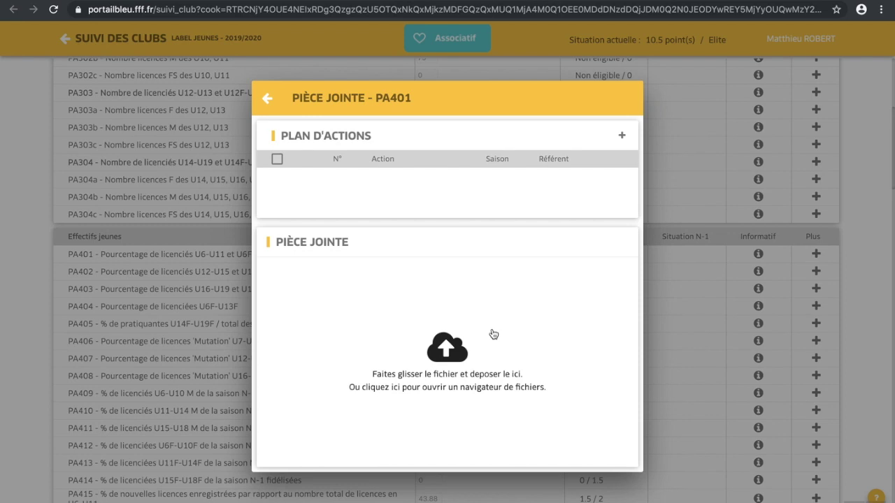
- Attach the ATTIGNAT-RANGE...IEL-1819 file from the Bureau folder to criterion PA401, check its preview and return to the criteria
{"action": "left_click", "coordinate": [451, 358]}
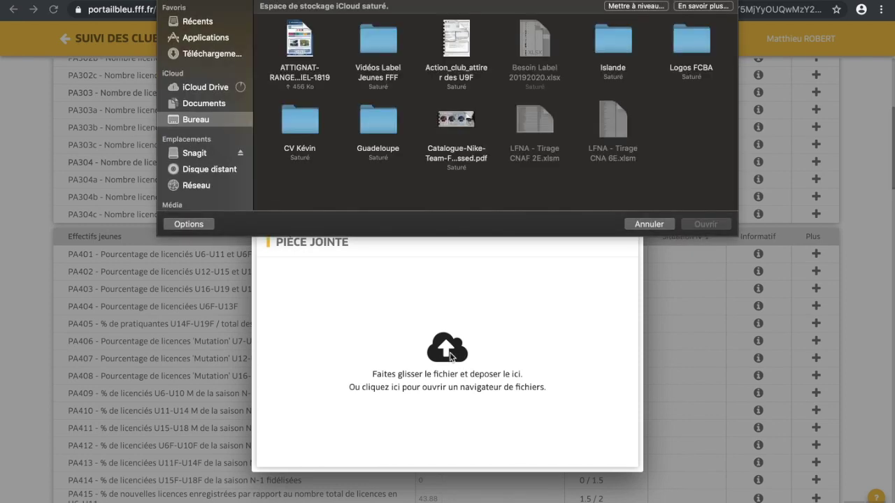
{"action": "left_click", "coordinate": [301, 35]}
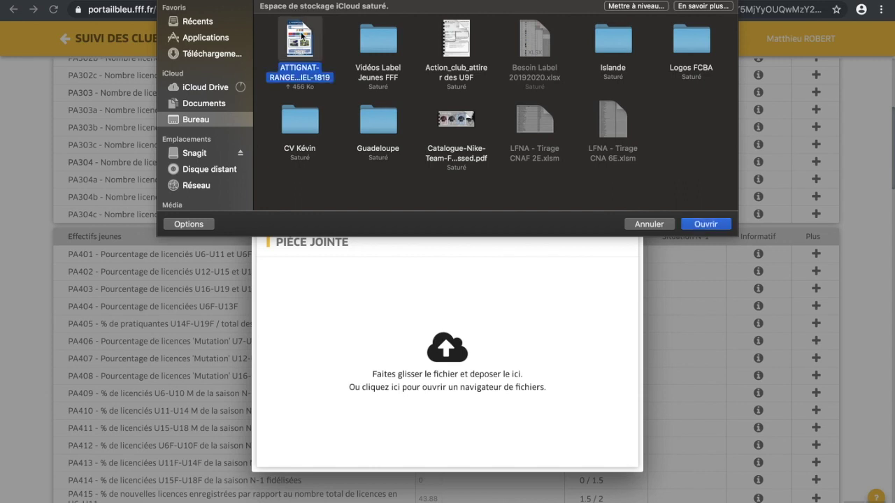
{"action": "double_click", "coordinate": [301, 31]}
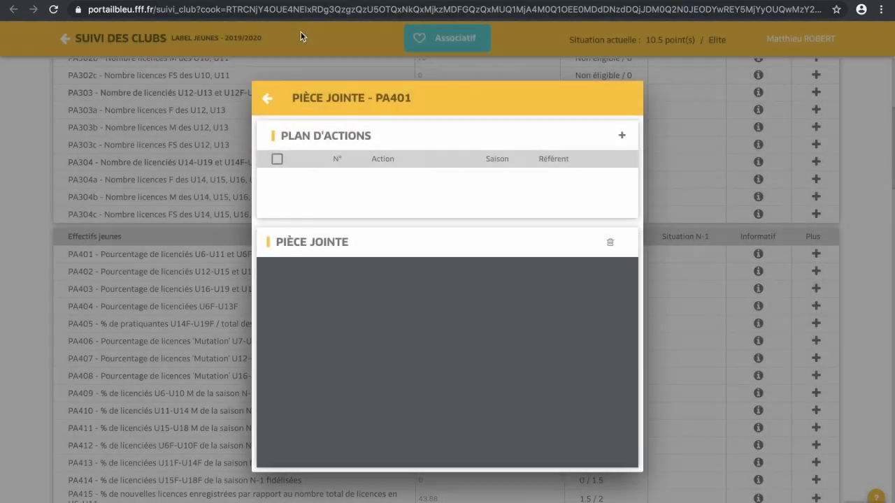
{"action": "scroll", "coordinate": [455, 297], "scroll_direction": "down", "scroll_amount": 1}
{"action": "scroll", "coordinate": [455, 297], "scroll_direction": "down", "scroll_amount": 4}
{"action": "scroll", "coordinate": [455, 293], "scroll_direction": "up", "scroll_amount": 6}
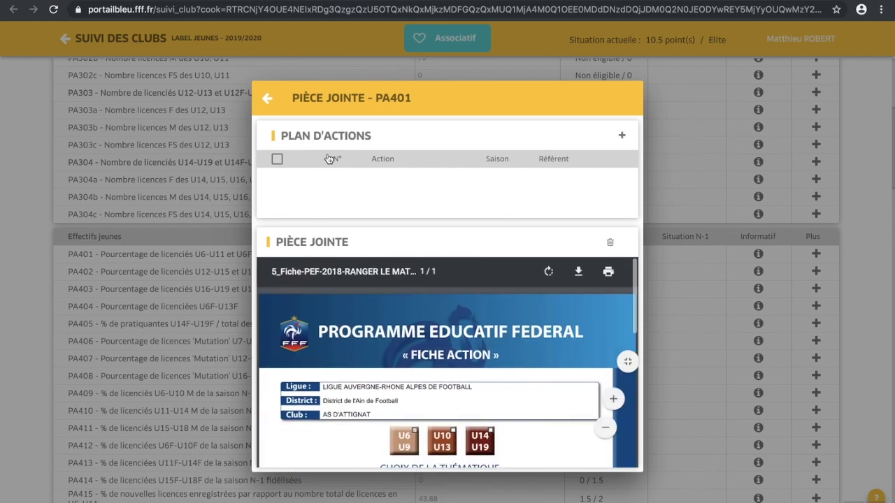
{"action": "left_click", "coordinate": [267, 99]}
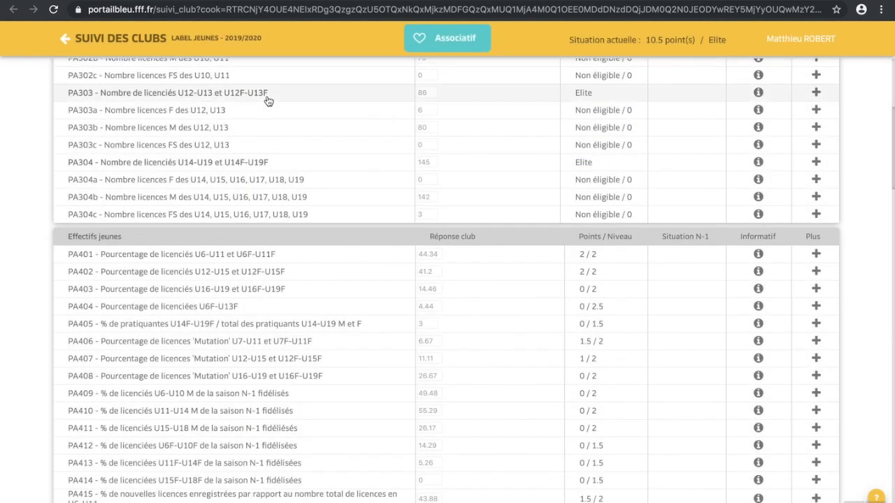
- Leave the Associatif section and open the Sportif section of the autodiagnostic
{"action": "scroll", "coordinate": [516, 314], "scroll_direction": "down", "scroll_amount": 10}
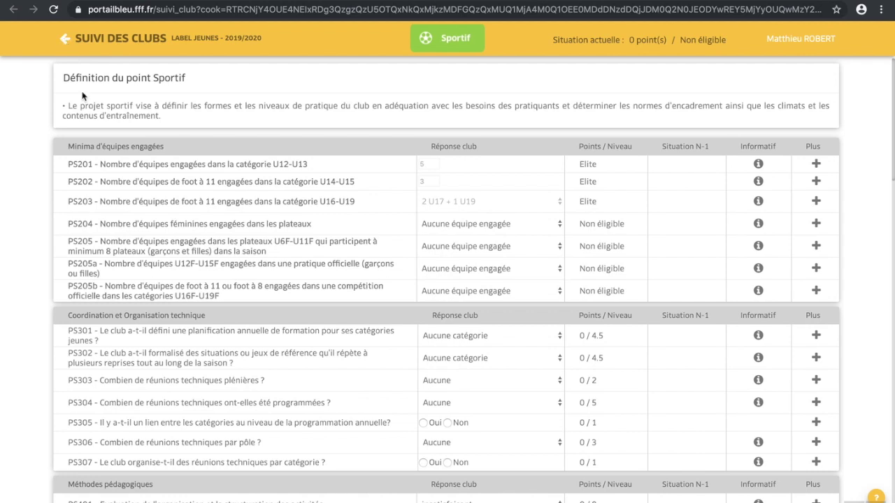
- Return from the Sportif section to the Label Jeunes overview and review its Pièces jointes and Plan d'actions blocks
{"action": "left_click", "coordinate": [66, 40]}
{"action": "left_click", "coordinate": [67, 42]}
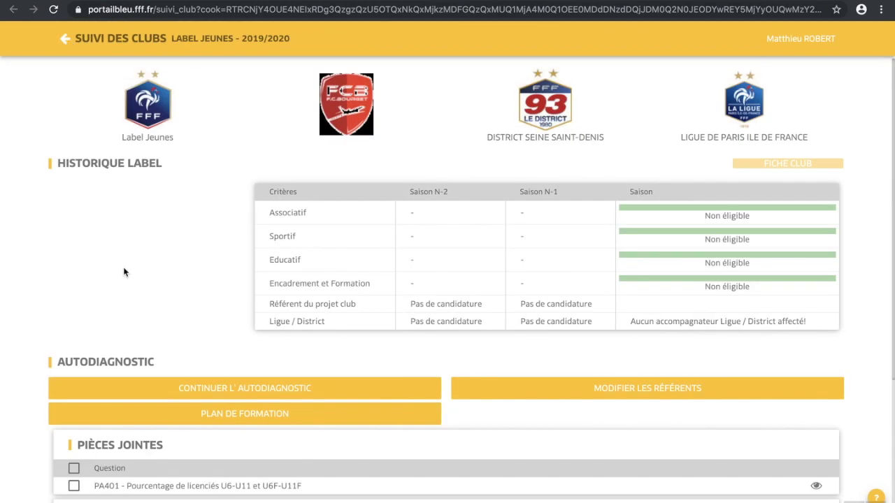
{"action": "scroll", "coordinate": [124, 272], "scroll_direction": "down", "scroll_amount": 3}
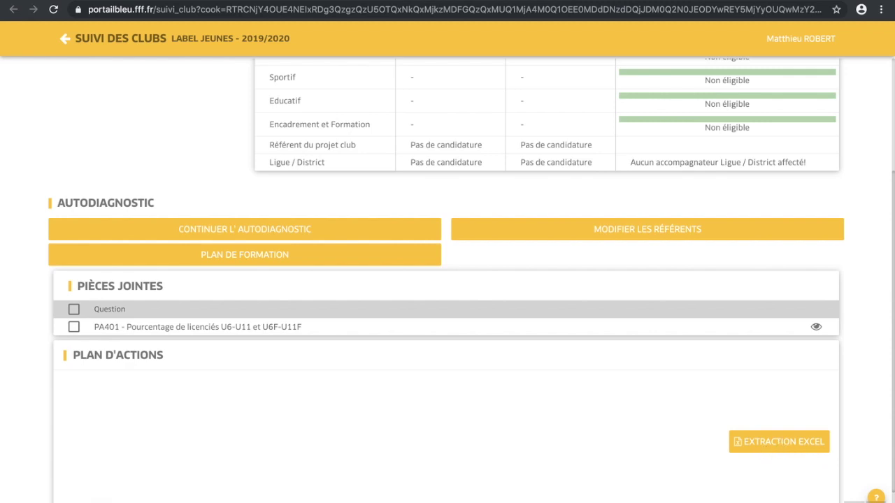
- Switch to Microsoft Excel, show the Plan d'actions workbook full screen and fit the columns from Libéllé Action to Année to their headings
{"action": "mouse_move", "coordinate": [689, 495]}
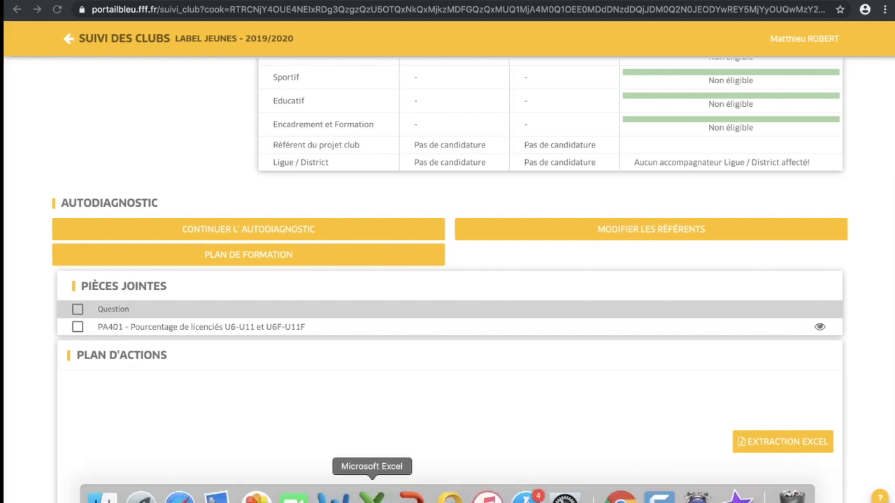
{"action": "left_click", "coordinate": [371, 496]}
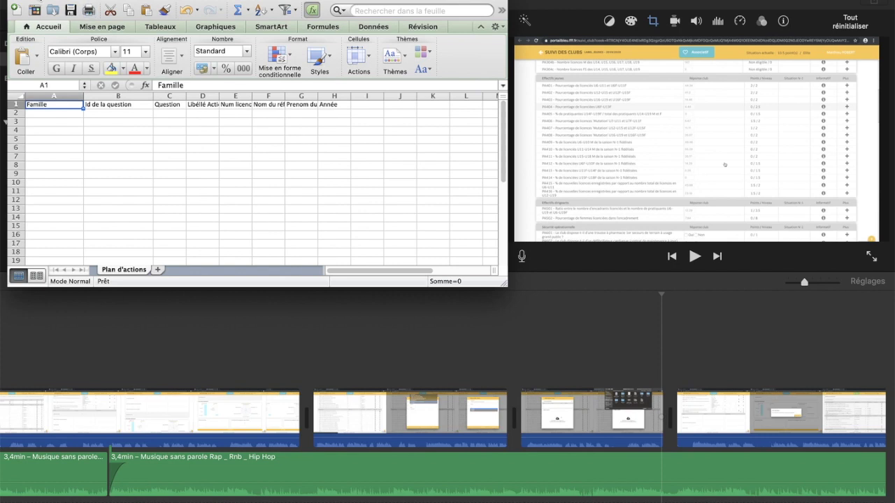
{"action": "key", "text": "ctrl+super+f"}
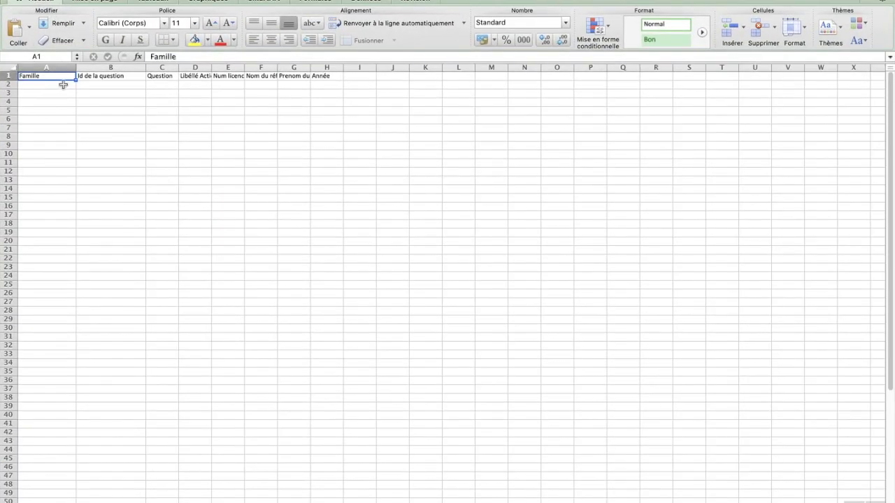
{"action": "double_click", "coordinate": [211, 68]}
{"action": "double_click", "coordinate": [252, 68]}
{"action": "double_click", "coordinate": [326, 68]}
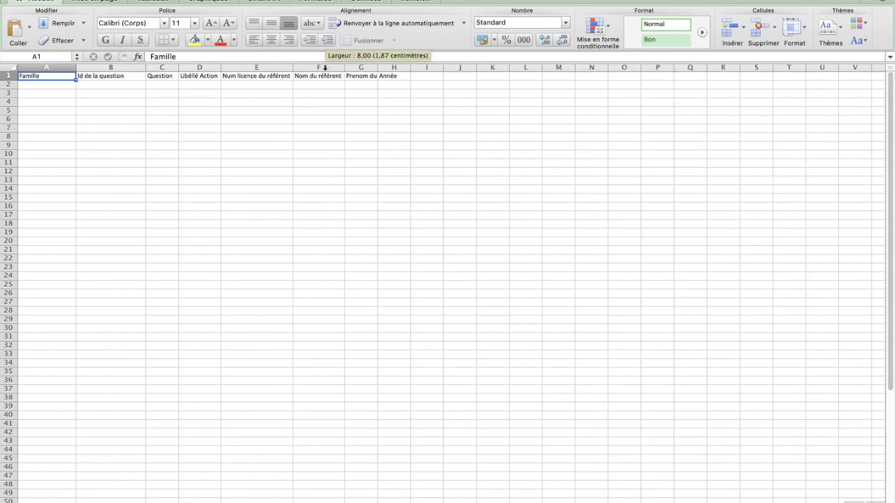
{"action": "double_click", "coordinate": [377, 68]}
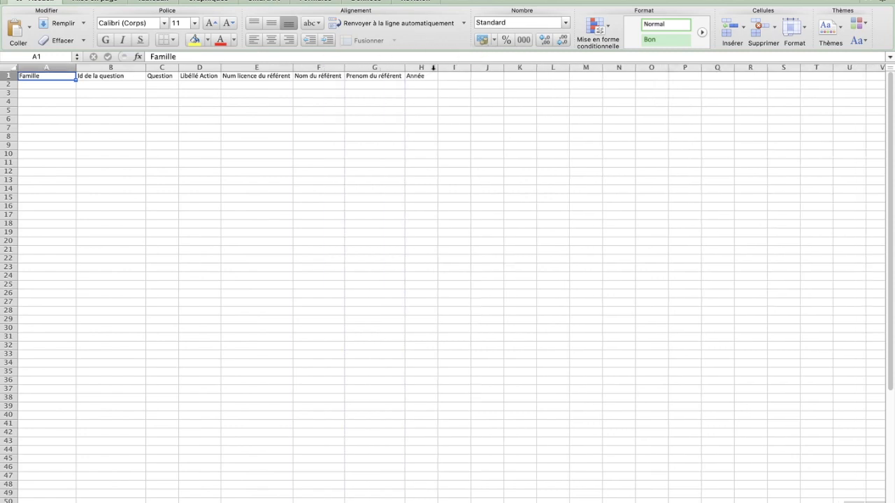
{"action": "double_click", "coordinate": [433, 68]}
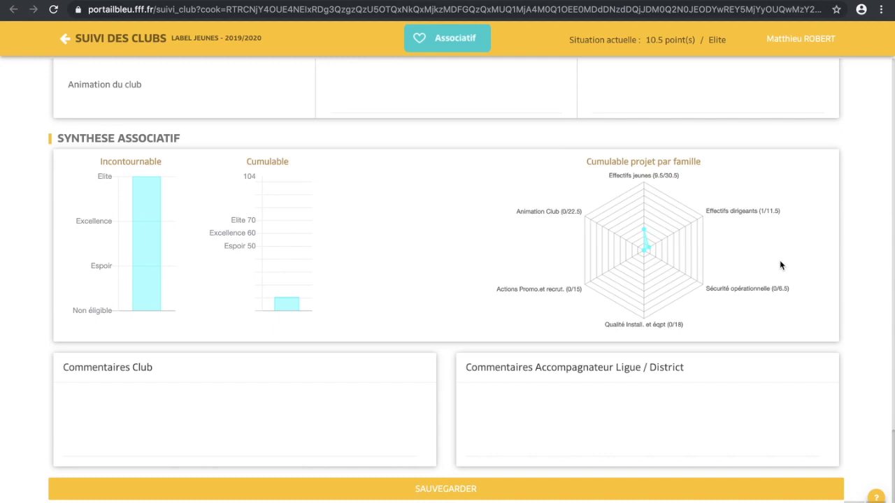
- Leave the Associatif section without saving its changes and open the Sportif section
{"action": "scroll", "coordinate": [779, 260], "scroll_direction": "up", "scroll_amount": 15}
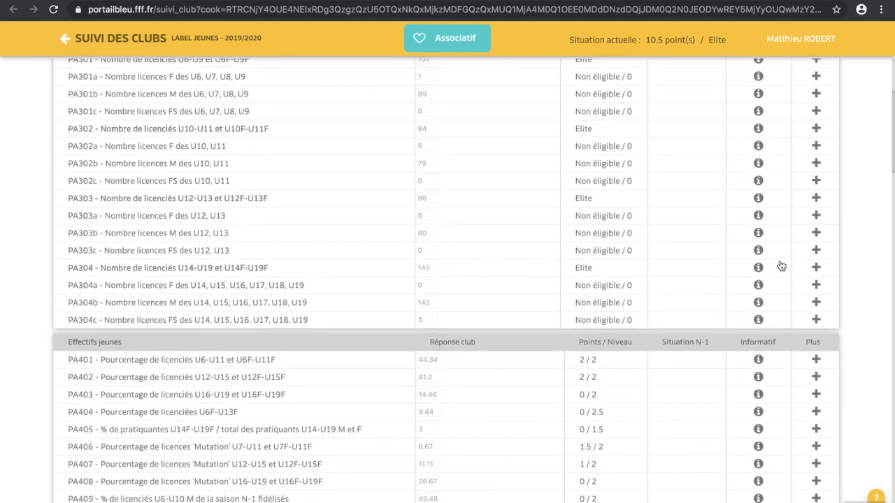
{"action": "scroll", "coordinate": [781, 267], "scroll_direction": "down", "scroll_amount": 10}
{"action": "scroll", "coordinate": [781, 267], "scroll_direction": "down", "scroll_amount": 15}
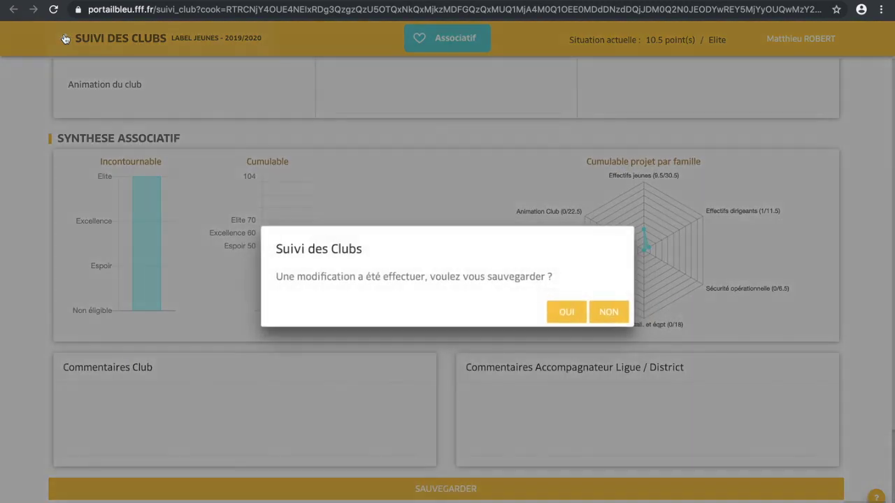
{"action": "left_click", "coordinate": [64, 38]}
{"action": "left_click", "coordinate": [606, 312]}
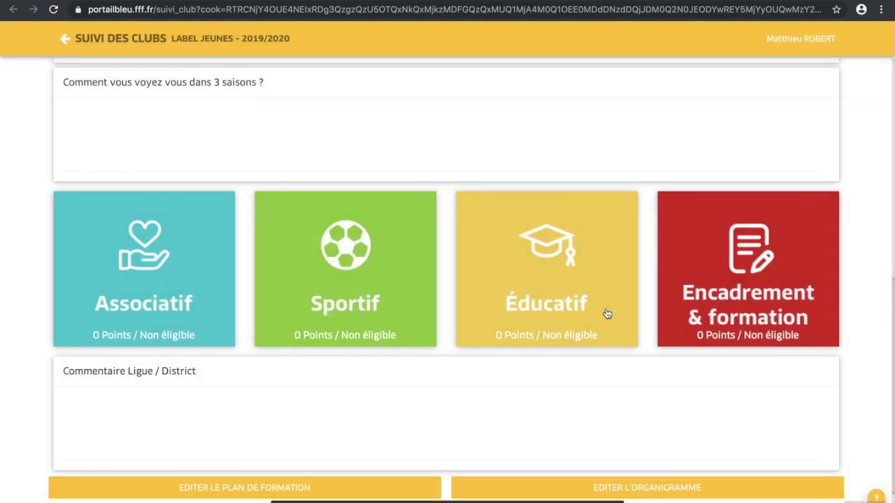
{"action": "left_click", "coordinate": [332, 280]}
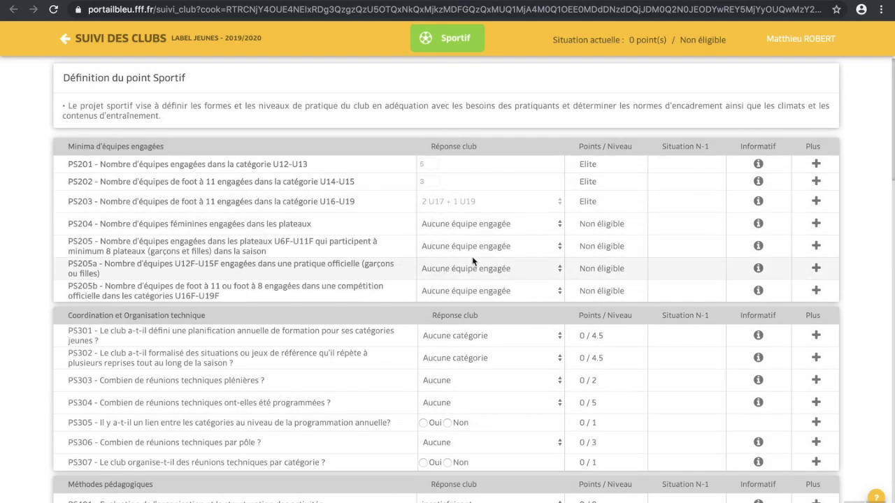
- Examine the Sportif criteria and the answer choices for PS204, keeping Aucune équipe engagée
{"action": "scroll", "coordinate": [474, 259], "scroll_direction": "down", "scroll_amount": 3}
{"action": "scroll", "coordinate": [474, 259], "scroll_direction": "down", "scroll_amount": 1}
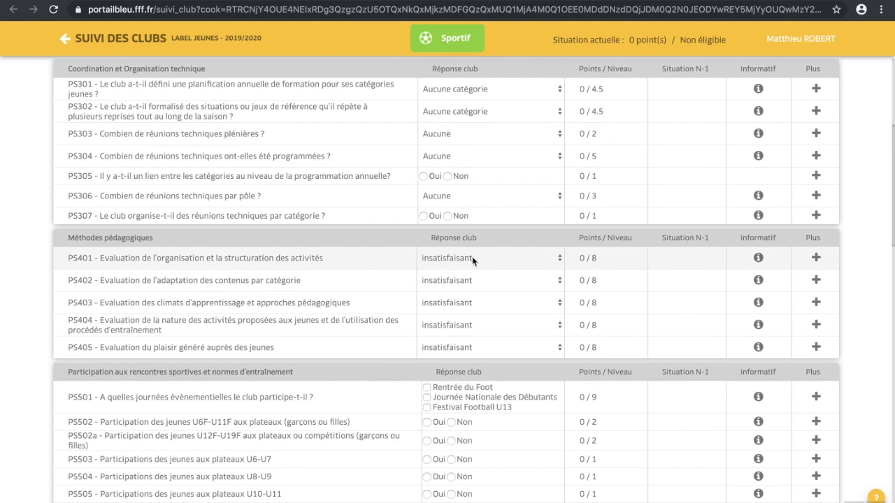
{"action": "scroll", "coordinate": [473, 259], "scroll_direction": "up", "scroll_amount": 4}
{"action": "left_click", "coordinate": [481, 223]}
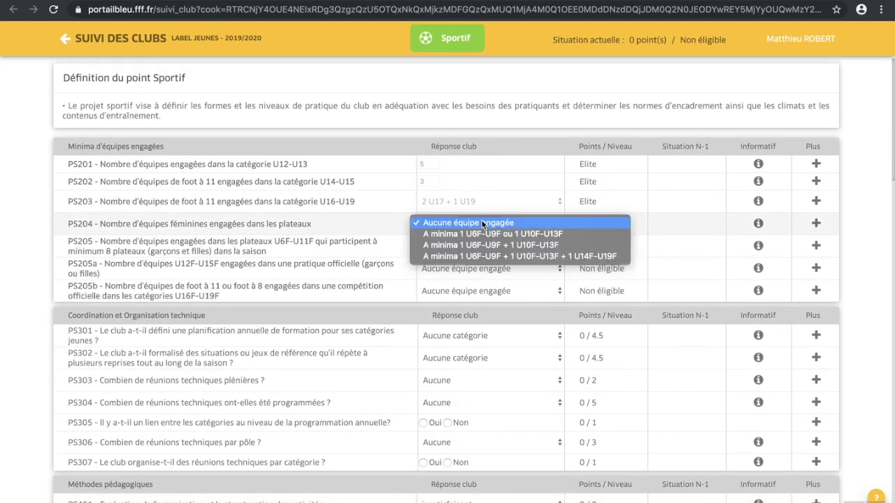
{"action": "left_click", "coordinate": [481, 222]}
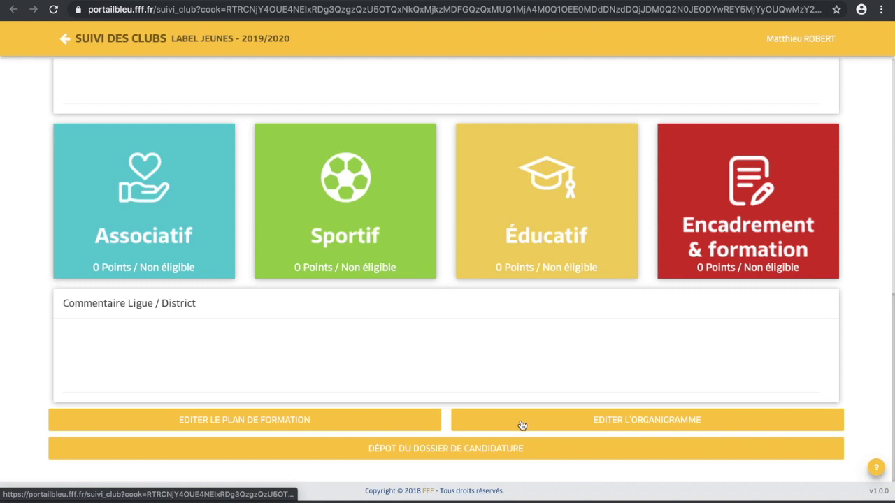
- Generate the club's organigramme as a PDF, open it and look through its youth category pages
{"action": "left_click", "coordinate": [598, 421]}
{"action": "left_click", "coordinate": [73, 502]}
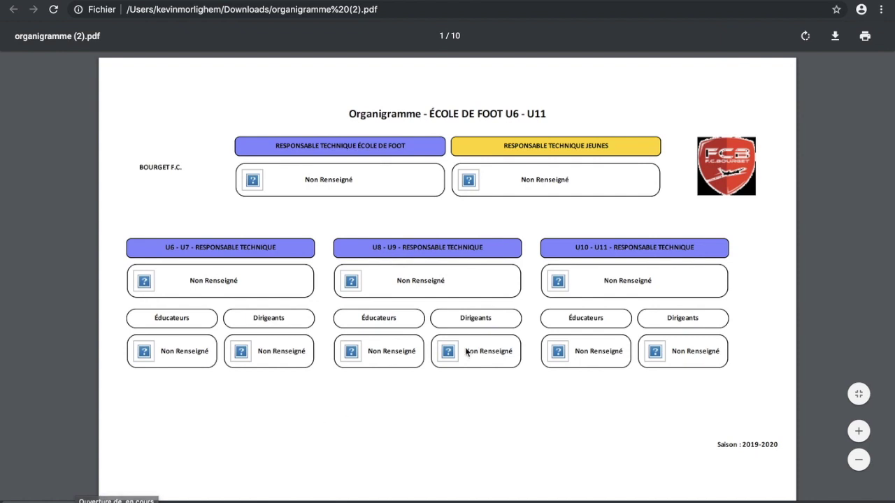
{"action": "scroll", "coordinate": [496, 342], "scroll_direction": "down", "scroll_amount": 3}
{"action": "scroll", "coordinate": [497, 342], "scroll_direction": "down", "scroll_amount": 20}
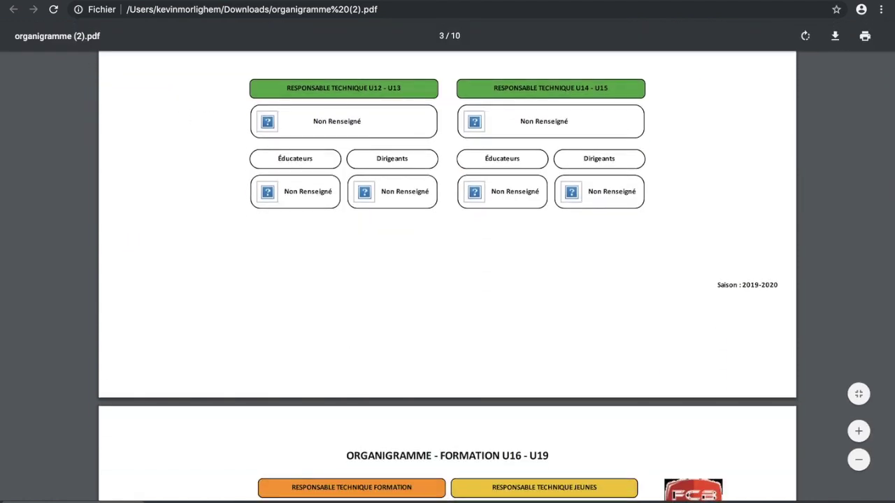
- Switch to Footclubs and examine the function titles available for a new club member
{"action": "left_click", "coordinate": [97, 2]}
{"action": "left_click", "coordinate": [448, 166]}
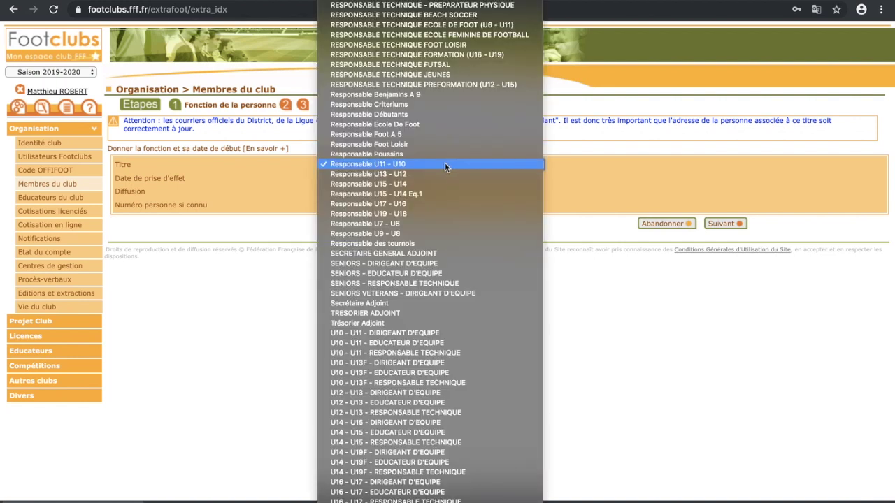
{"action": "scroll", "coordinate": [384, 12], "scroll_direction": "up", "scroll_amount": 10}
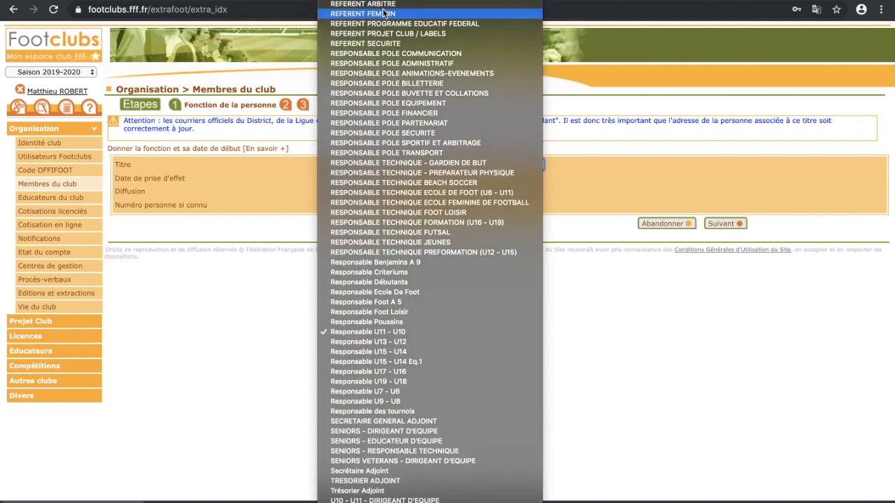
{"action": "scroll", "coordinate": [383, 11], "scroll_direction": "up", "scroll_amount": 3}
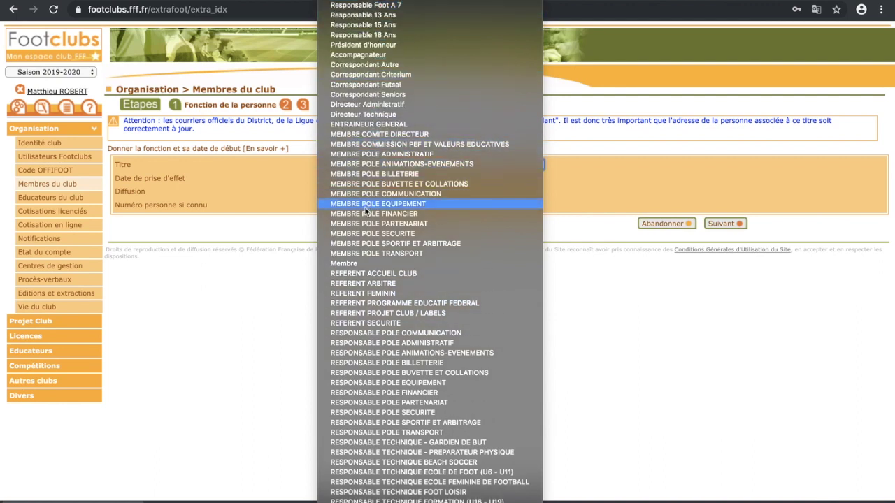
{"action": "scroll", "coordinate": [364, 206], "scroll_direction": "down", "scroll_amount": 10}
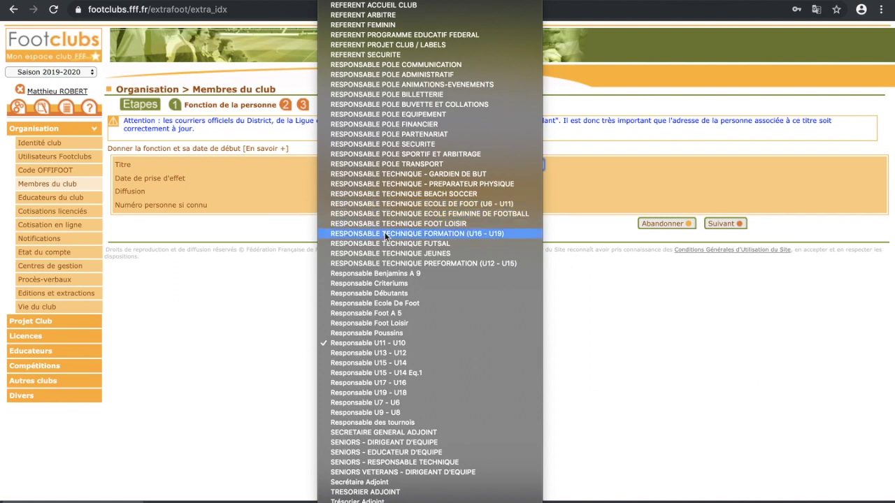
{"action": "scroll", "coordinate": [405, 235], "scroll_direction": "down", "scroll_amount": 5}
{"action": "scroll", "coordinate": [406, 236], "scroll_direction": "down", "scroll_amount": 3}
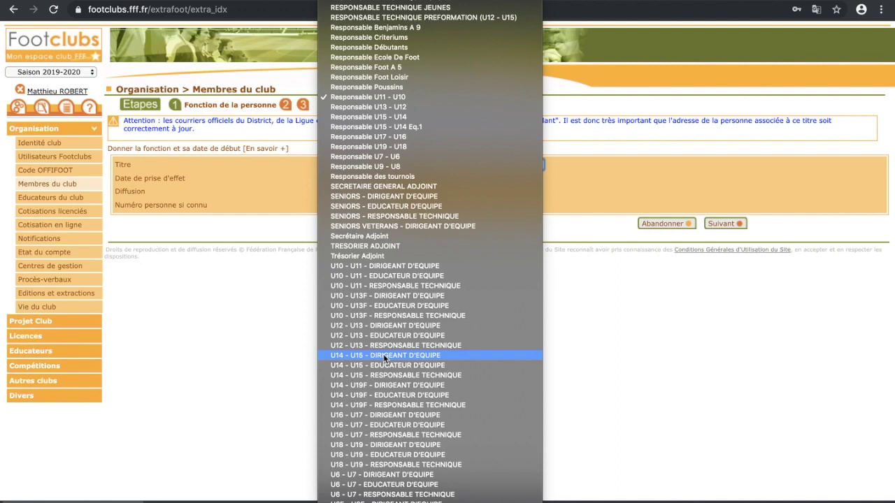
- Return to the organigramme PDF, examine the club officers page and go back to the Label Jeunes project page
{"action": "left_click", "coordinate": [597, 0]}
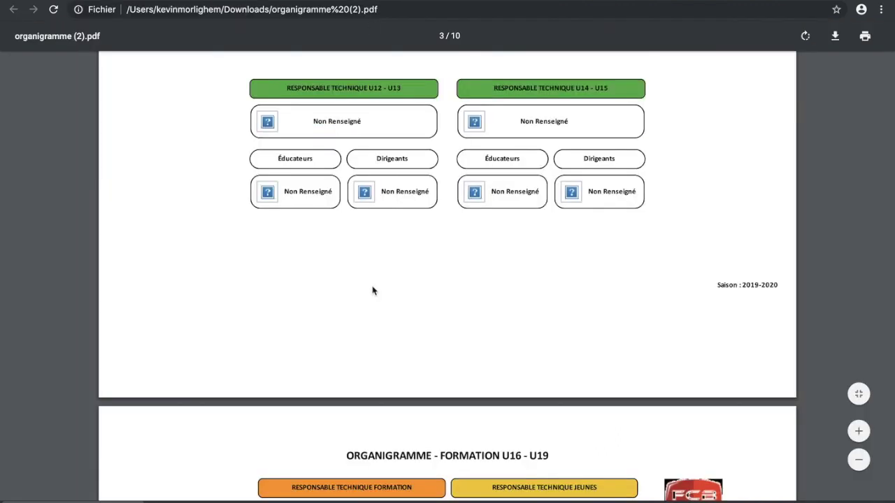
{"action": "scroll", "coordinate": [371, 290], "scroll_direction": "down", "scroll_amount": 15}
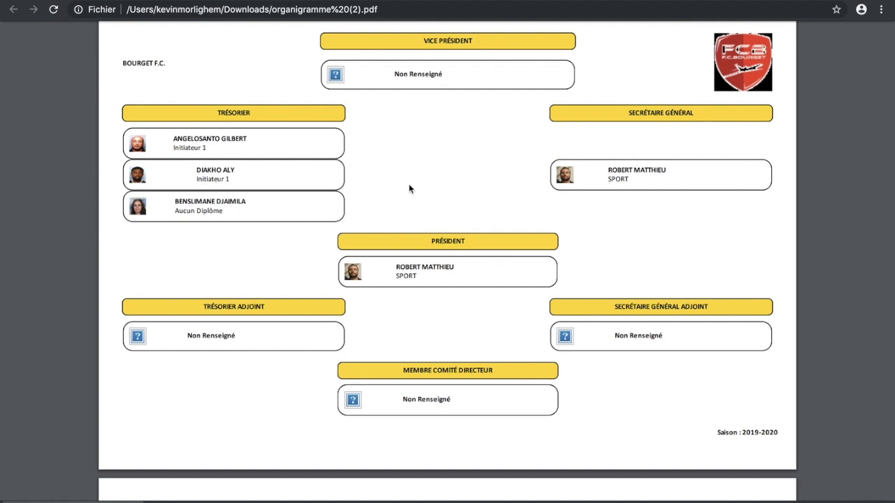
{"action": "left_click", "coordinate": [77, 1]}
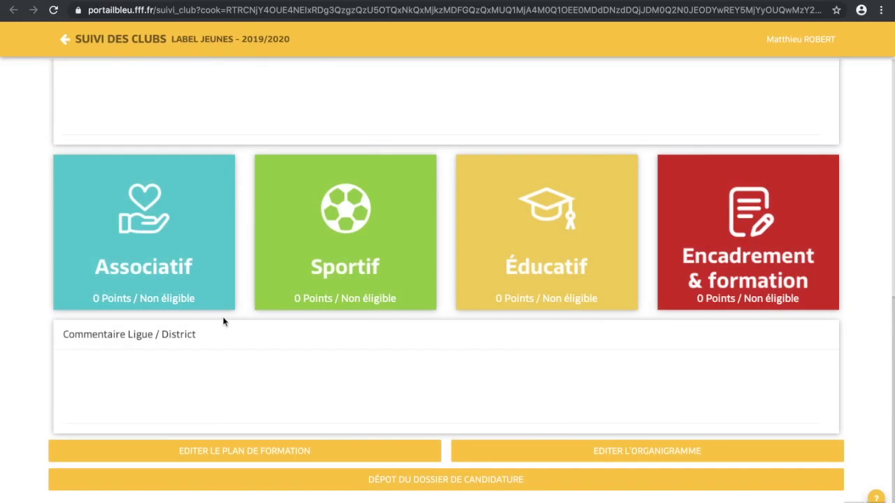
- Open the plan de formation and add the function U10 - U13F - RESPONSABLE TECHNIQUE for season 2020 to the Responsable Vétérans
{"action": "left_click", "coordinate": [327, 459]}
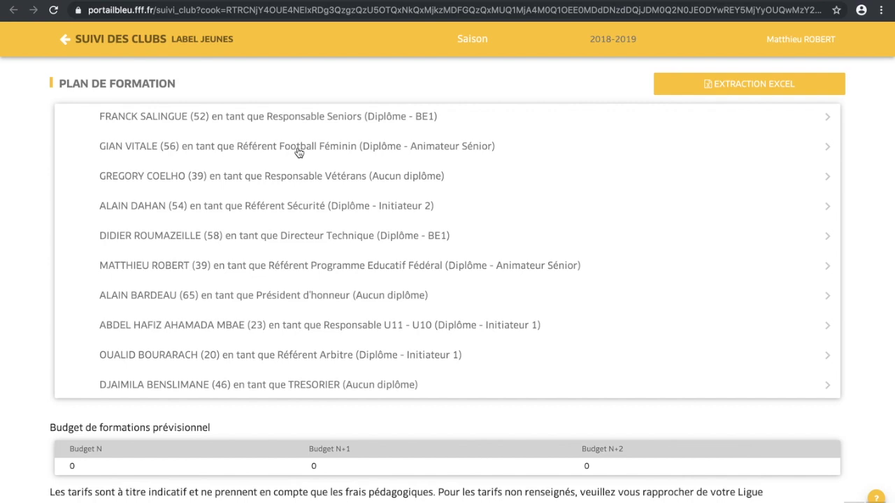
{"action": "left_click", "coordinate": [299, 179]}
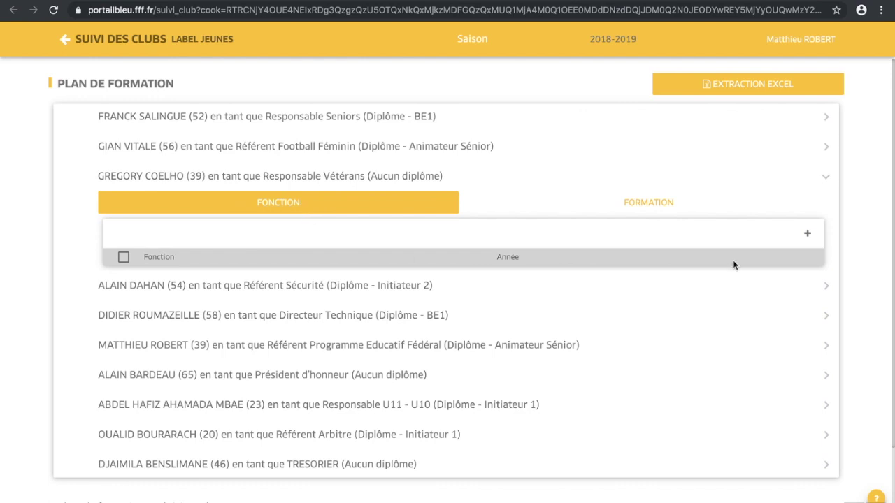
{"action": "left_click", "coordinate": [807, 234]}
{"action": "left_click", "coordinate": [459, 144]}
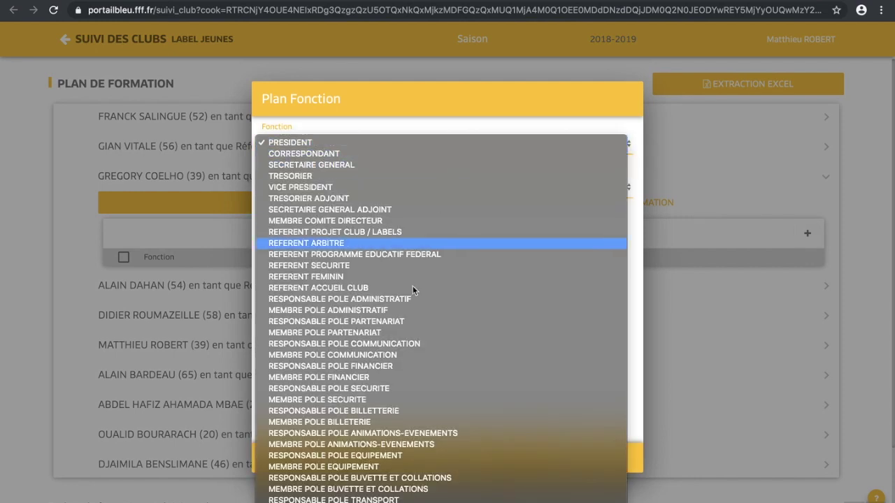
{"action": "scroll", "coordinate": [410, 314], "scroll_direction": "down", "scroll_amount": 5}
{"action": "scroll", "coordinate": [410, 314], "scroll_direction": "down", "scroll_amount": 1}
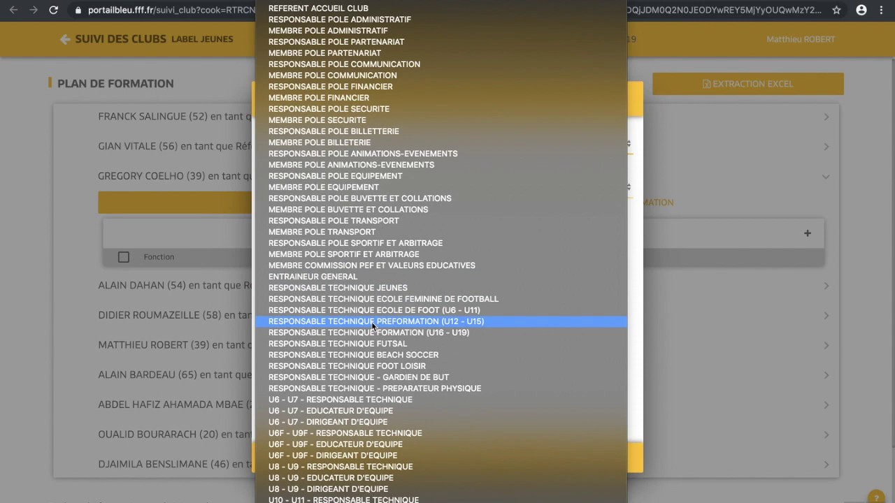
{"action": "scroll", "coordinate": [372, 322], "scroll_direction": "down", "scroll_amount": 3}
{"action": "scroll", "coordinate": [368, 311], "scroll_direction": "down", "scroll_amount": 1}
{"action": "left_click", "coordinate": [368, 311]}
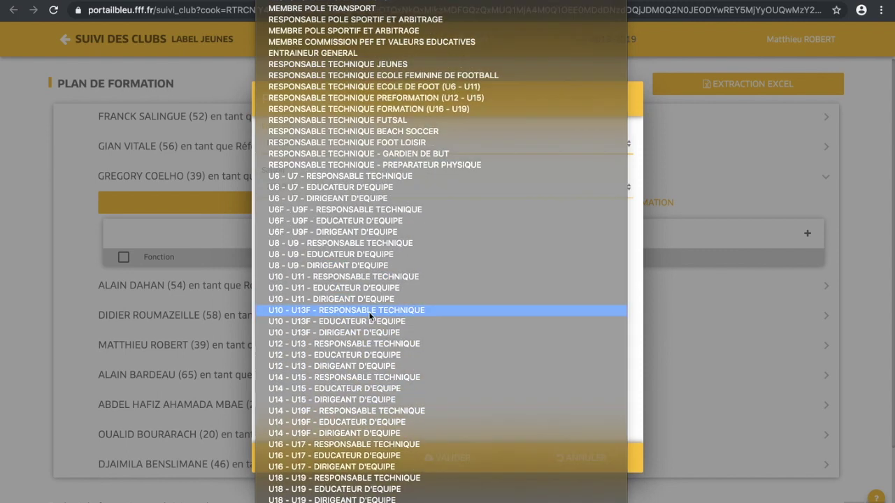
{"action": "left_click", "coordinate": [312, 194]}
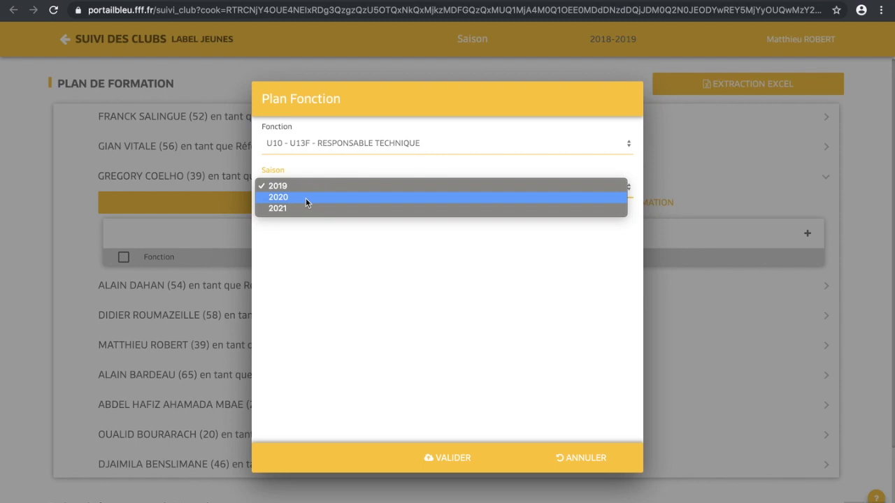
{"action": "left_click", "coordinate": [306, 198]}
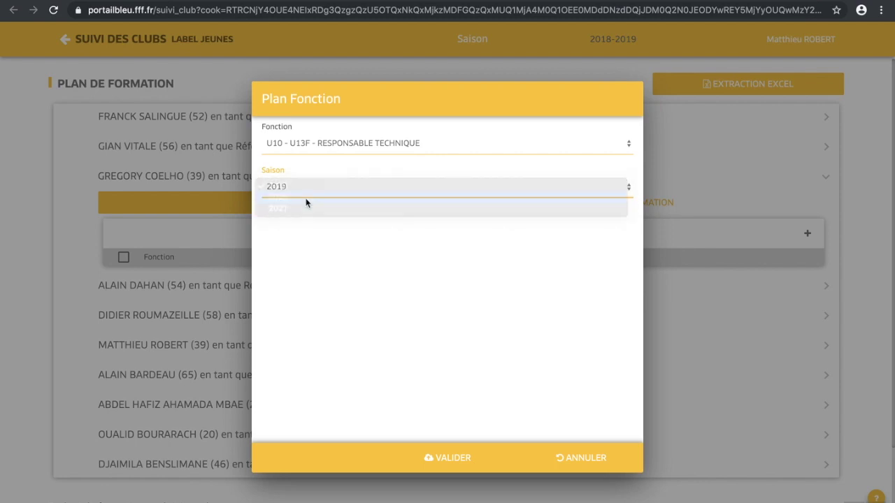
{"action": "left_click", "coordinate": [440, 450]}
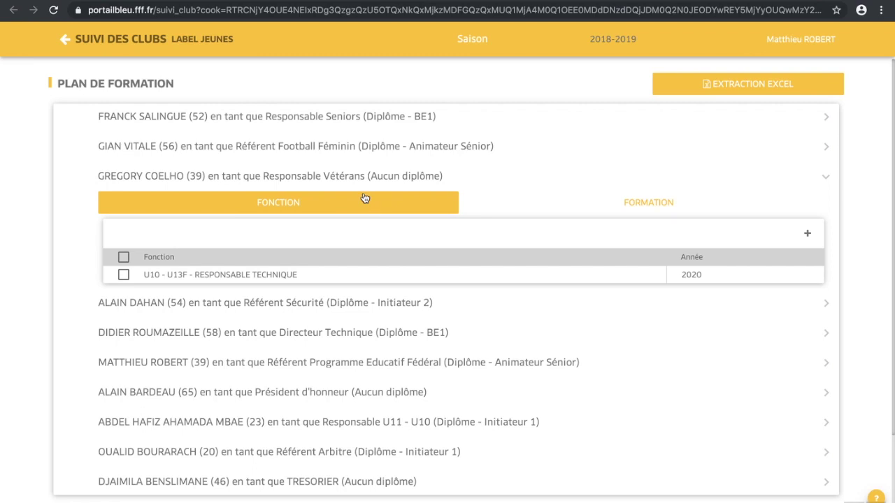
- Add the formation Gestion de club, gestion de projet module 3 : Construire et promouvoir un projet for season 2020 to the Responsable Vétérans
{"action": "left_click", "coordinate": [610, 206]}
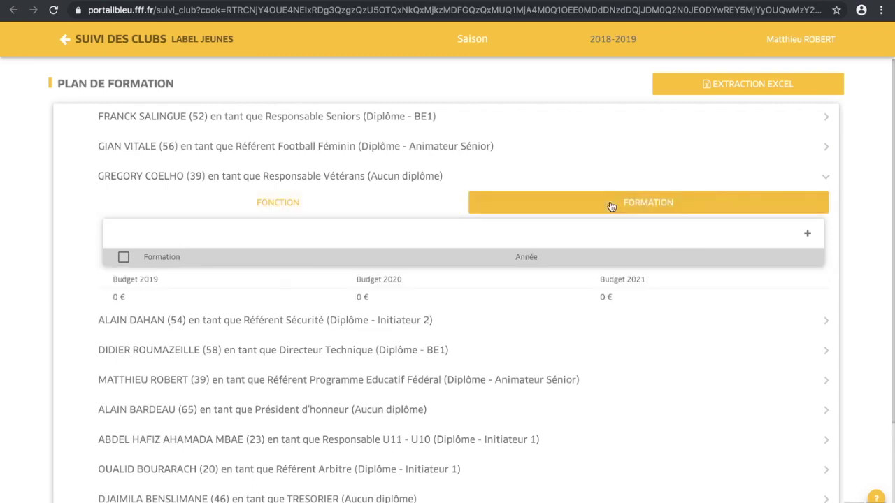
{"action": "left_click", "coordinate": [807, 234]}
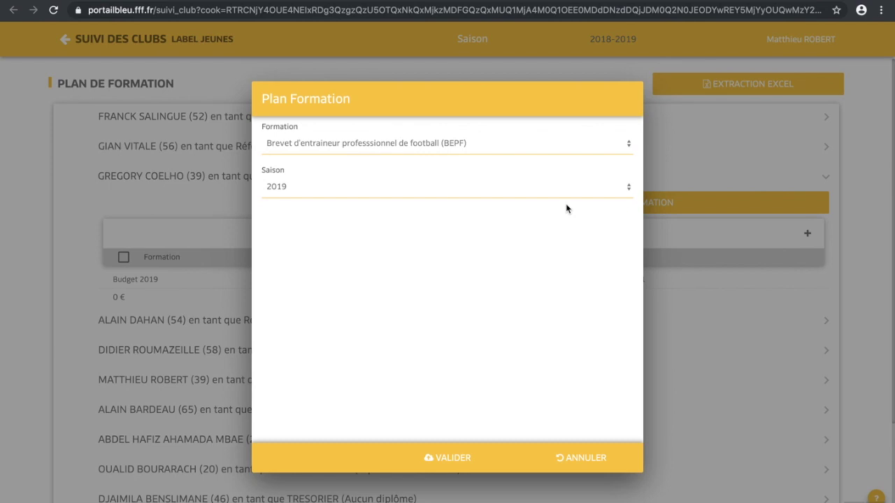
{"action": "left_click", "coordinate": [461, 143]}
{"action": "scroll", "coordinate": [391, 346], "scroll_direction": "down", "scroll_amount": 5}
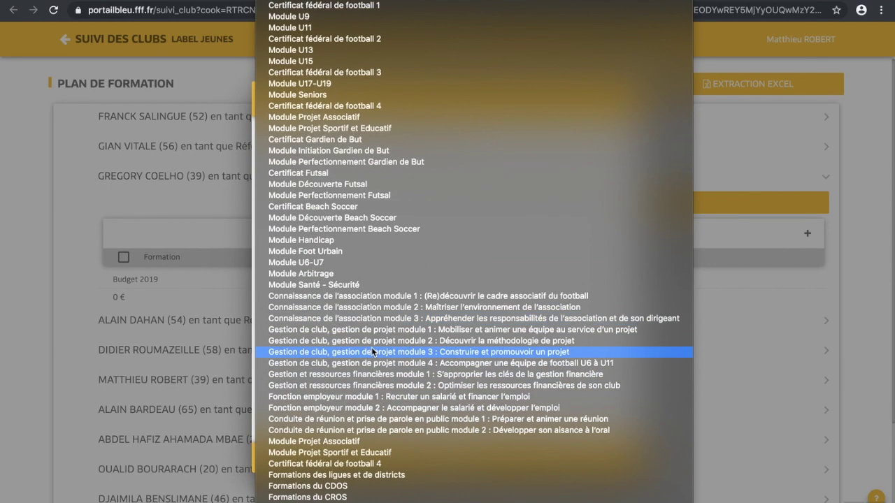
{"action": "left_click", "coordinate": [371, 351]}
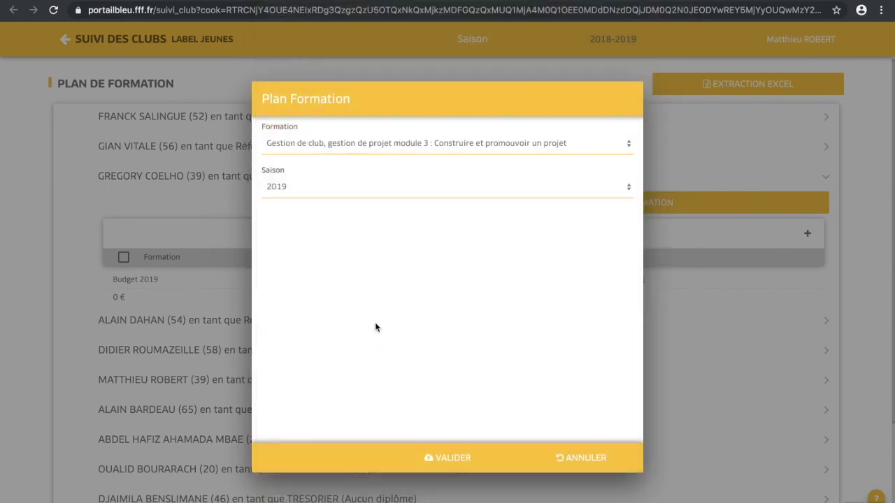
{"action": "left_click", "coordinate": [391, 186]}
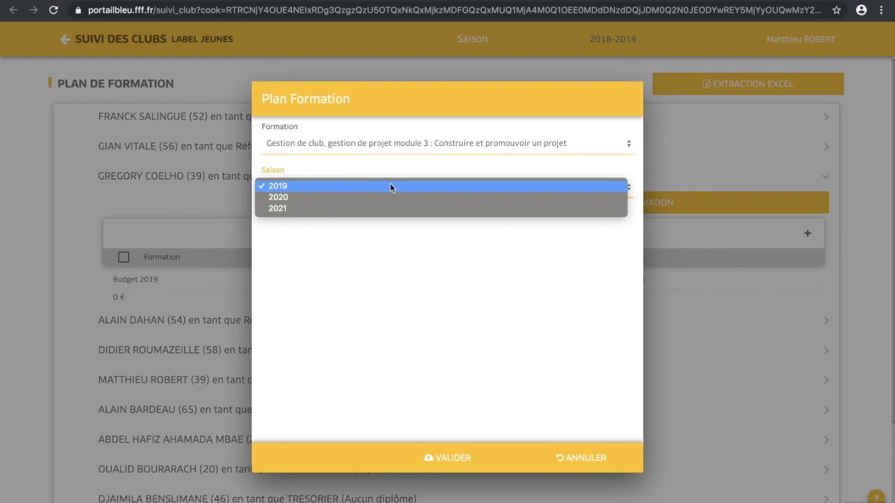
{"action": "left_click", "coordinate": [374, 198]}
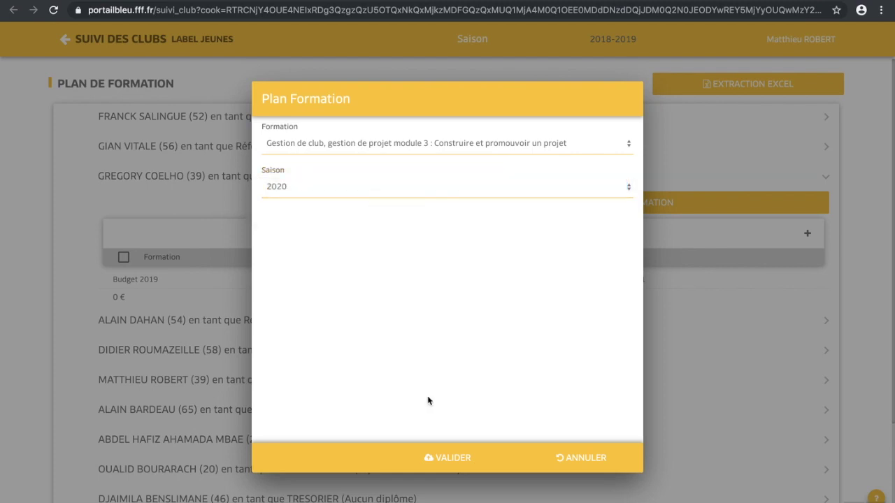
{"action": "left_click", "coordinate": [443, 463]}
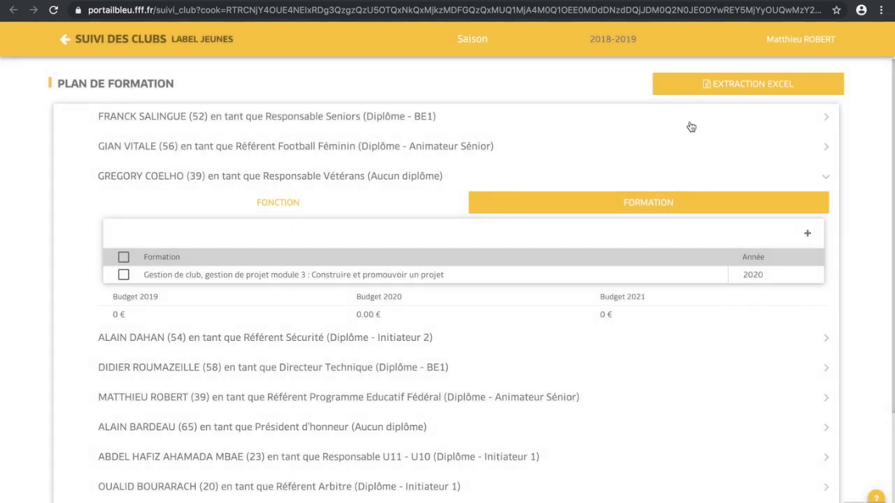
- Open the plan de formation's Excel extraction and widen the age, function, diploma and additional function columns
{"action": "scroll", "coordinate": [665, 300], "scroll_direction": "down", "scroll_amount": 2}
{"action": "scroll", "coordinate": [667, 301], "scroll_direction": "up", "scroll_amount": 2}
{"action": "mouse_move", "coordinate": [658, 498]}
{"action": "left_click", "coordinate": [333, 498]}
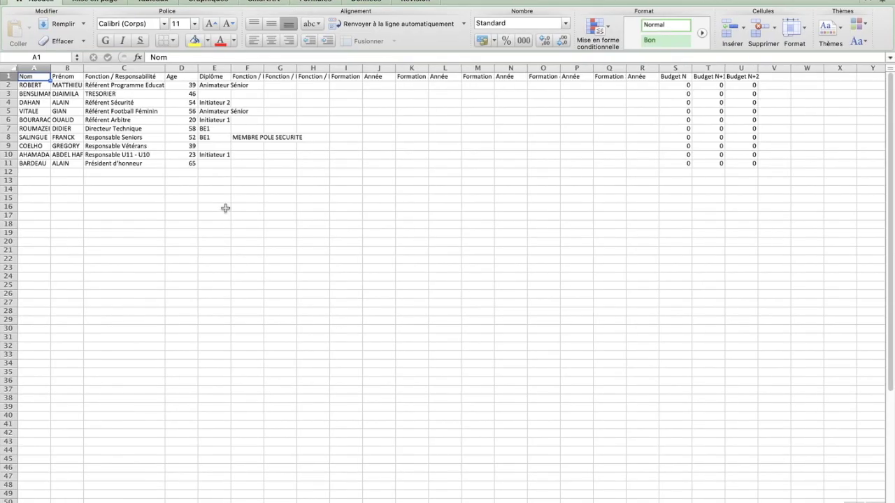
{"action": "left_click_drag", "start_coordinate": [196, 67], "coordinate": [223, 67]}
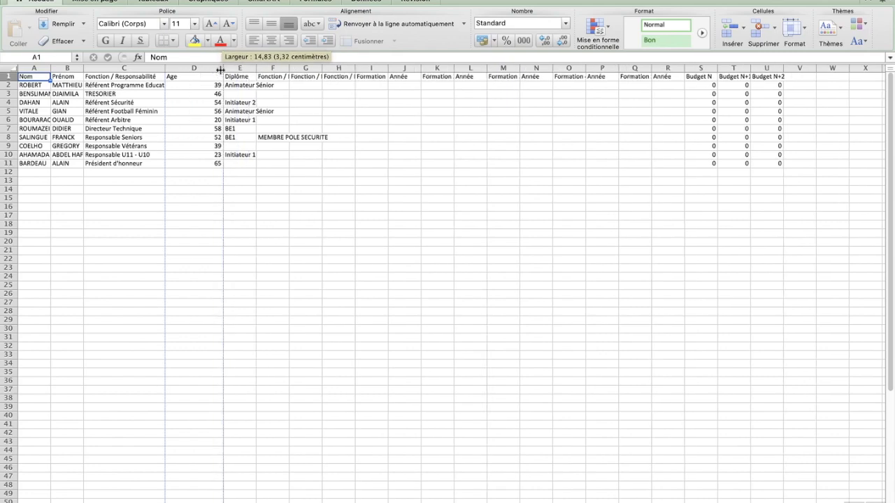
{"action": "left_click_drag", "start_coordinate": [163, 65], "coordinate": [200, 67]}
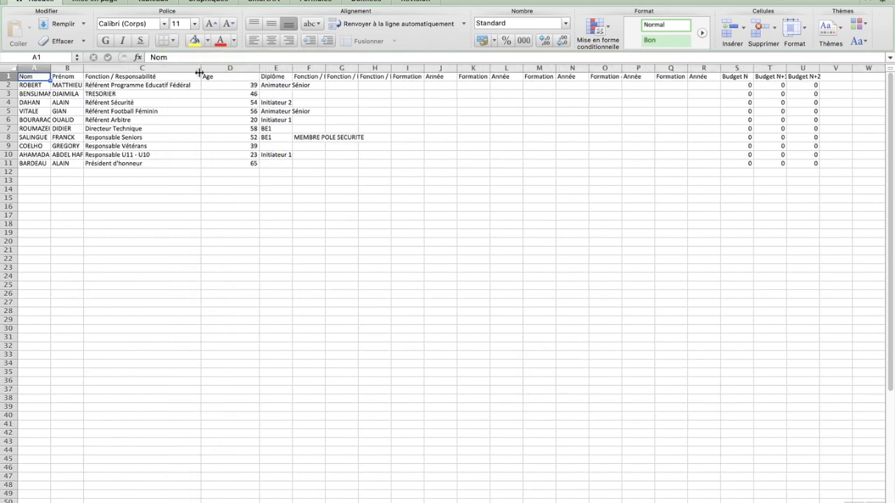
{"action": "left_click_drag", "start_coordinate": [293, 67], "coordinate": [420, 67]}
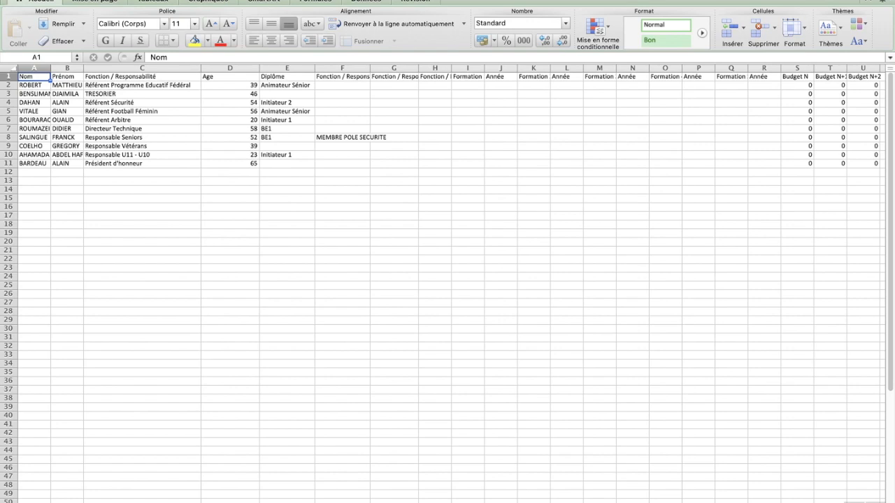
- Return to the Label Jeunes project page in the browser and examine the Sportif section down to its synthesis and comment areas
{"action": "mouse_move", "coordinate": [659, 498]}
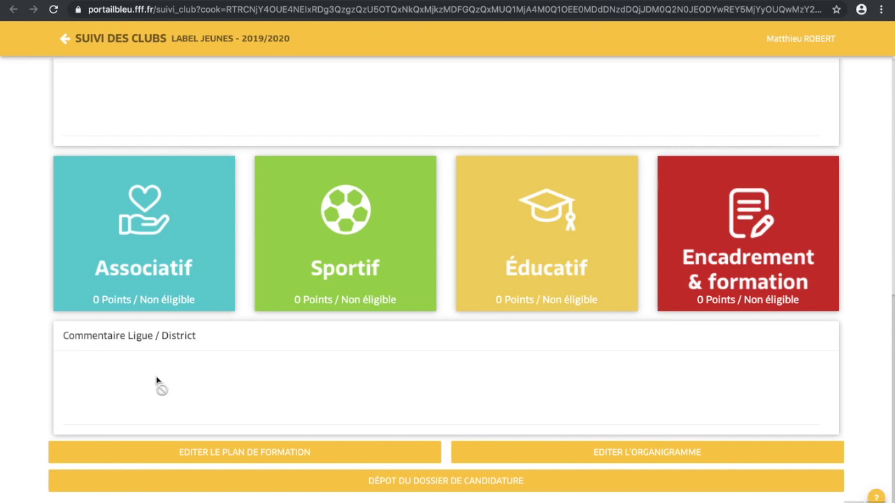
{"action": "left_click", "coordinate": [341, 268]}
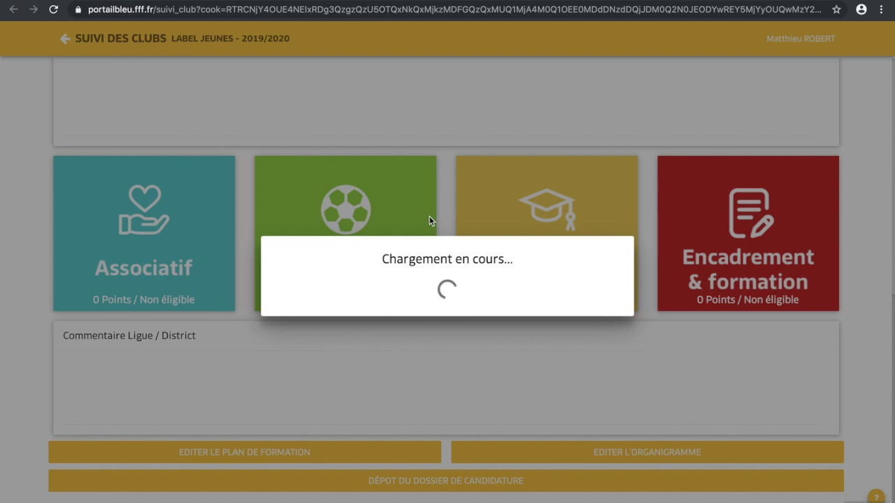
{"action": "scroll", "coordinate": [555, 306], "scroll_direction": "down", "scroll_amount": 1}
{"action": "scroll", "coordinate": [556, 305], "scroll_direction": "down", "scroll_amount": 15}
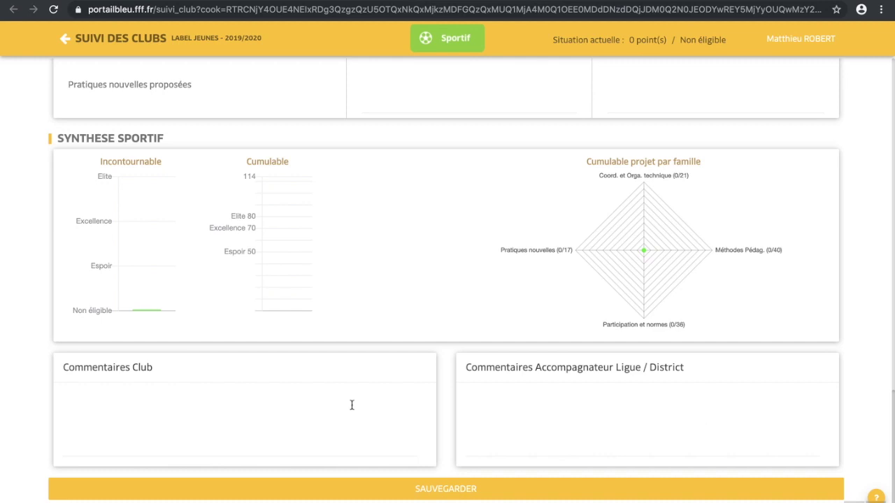
{"action": "scroll", "coordinate": [568, 415], "scroll_direction": "up", "scroll_amount": 2}
{"action": "scroll", "coordinate": [568, 415], "scroll_direction": "up", "scroll_amount": 15}
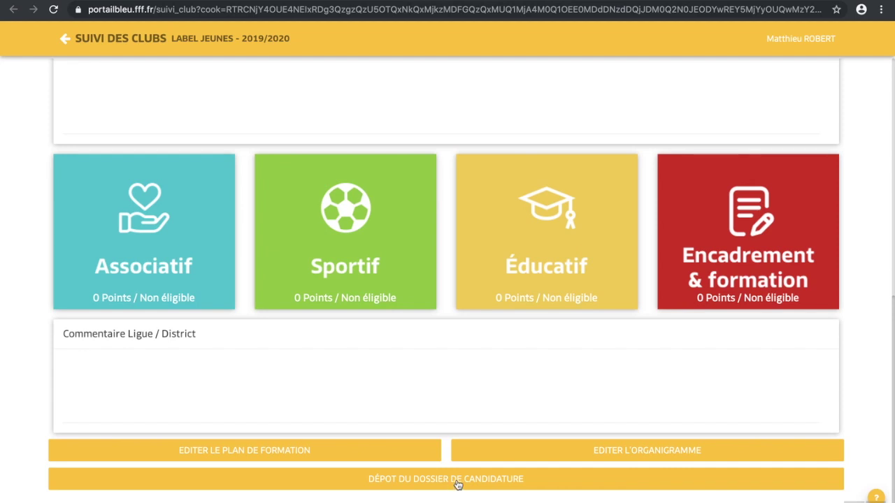
- Start the dépôt du dossier de candidature for Label Jeunes 2019/2020 and cancel it at the confirmation
{"action": "left_click", "coordinate": [481, 482]}
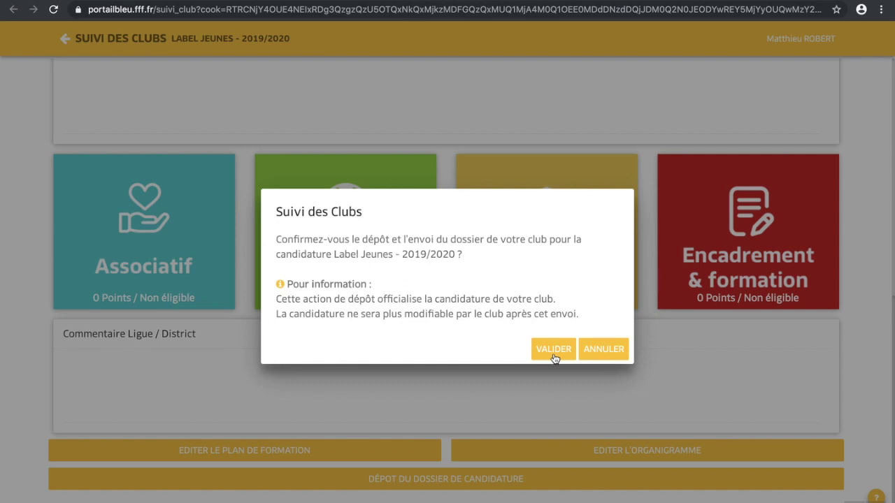
{"action": "left_click", "coordinate": [596, 360]}
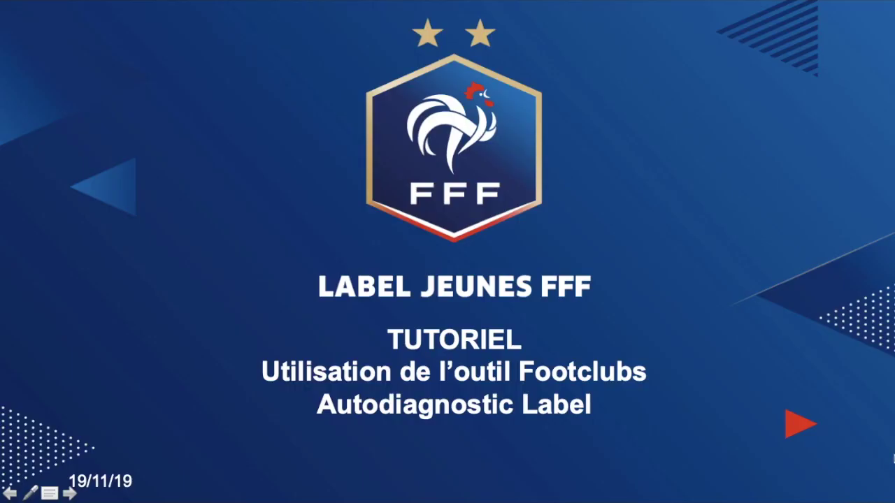